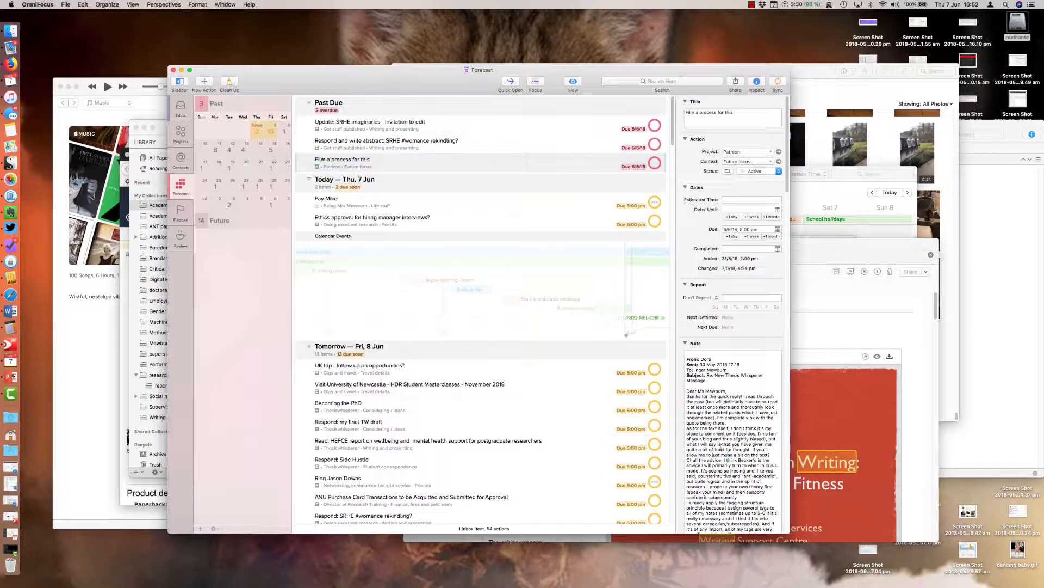
Step: Read through the email correspondence saved in the note of the "Film a process for this" action
scroll(720, 447, down, 5)
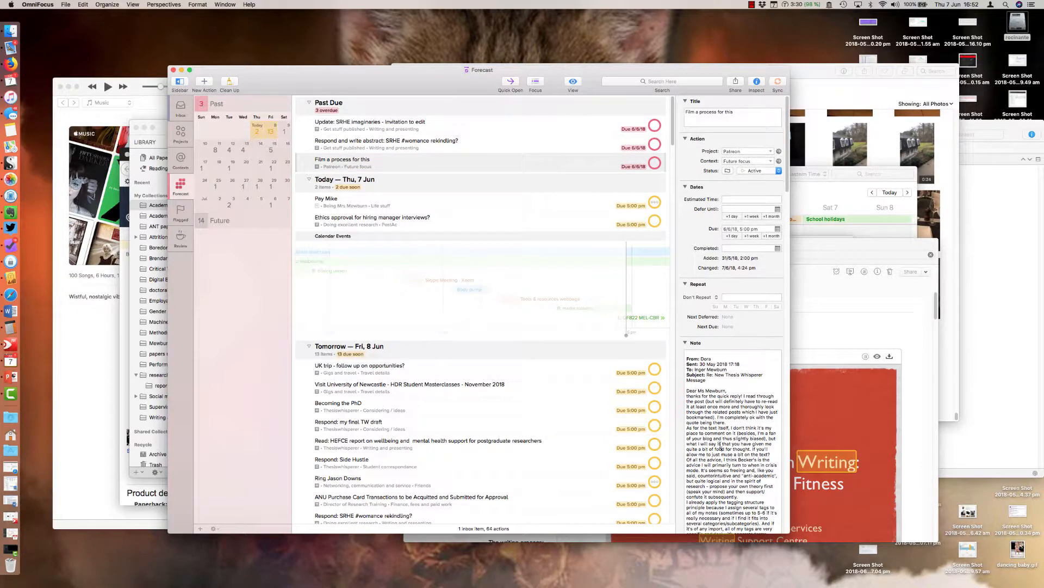
scroll(716, 444, down, 20)
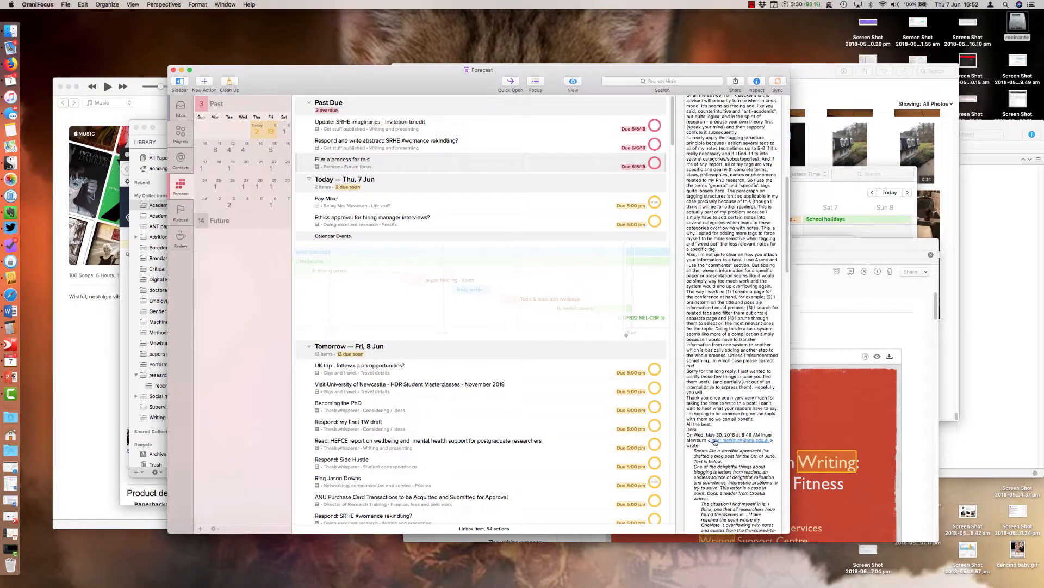
scroll(715, 440, down, 20)
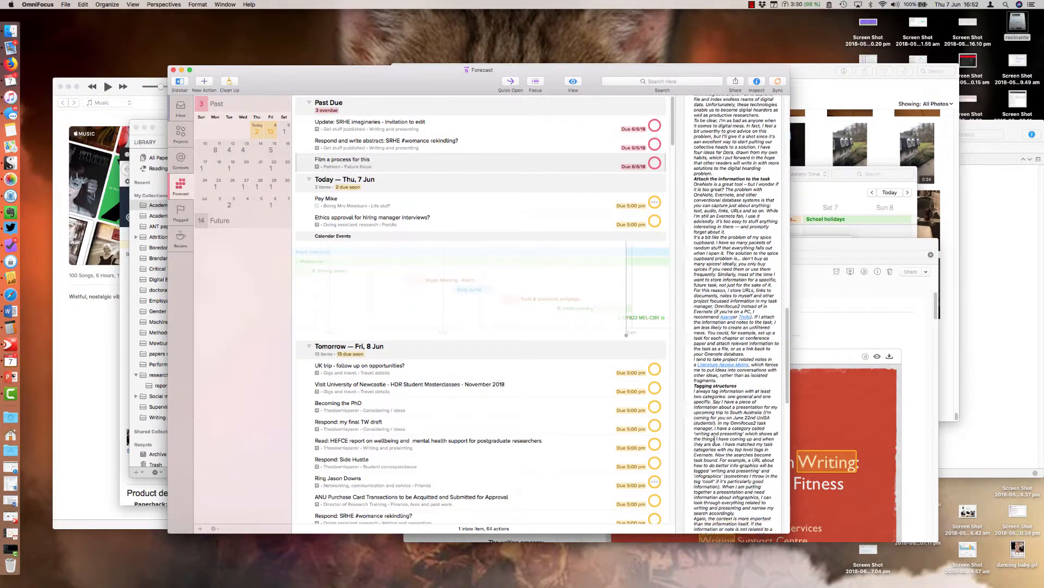
scroll(714, 441, down, 20)
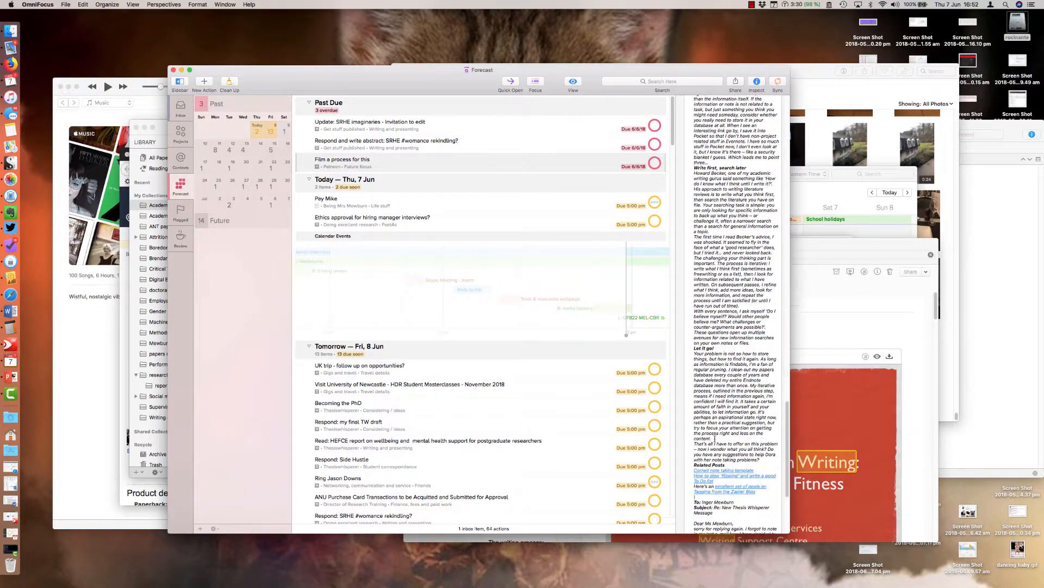
scroll(718, 450, up, 15)
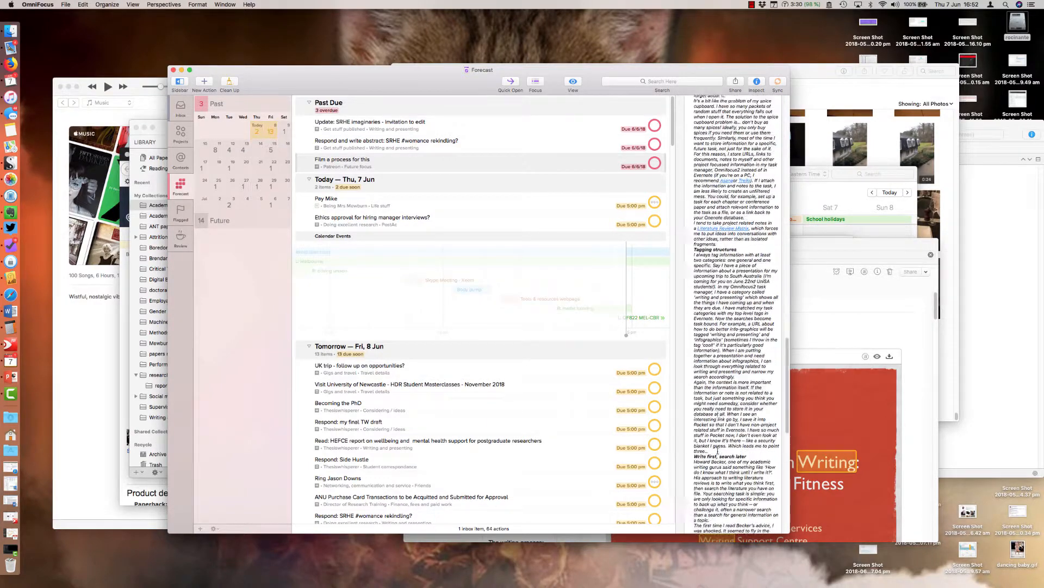
scroll(718, 451, up, 15)
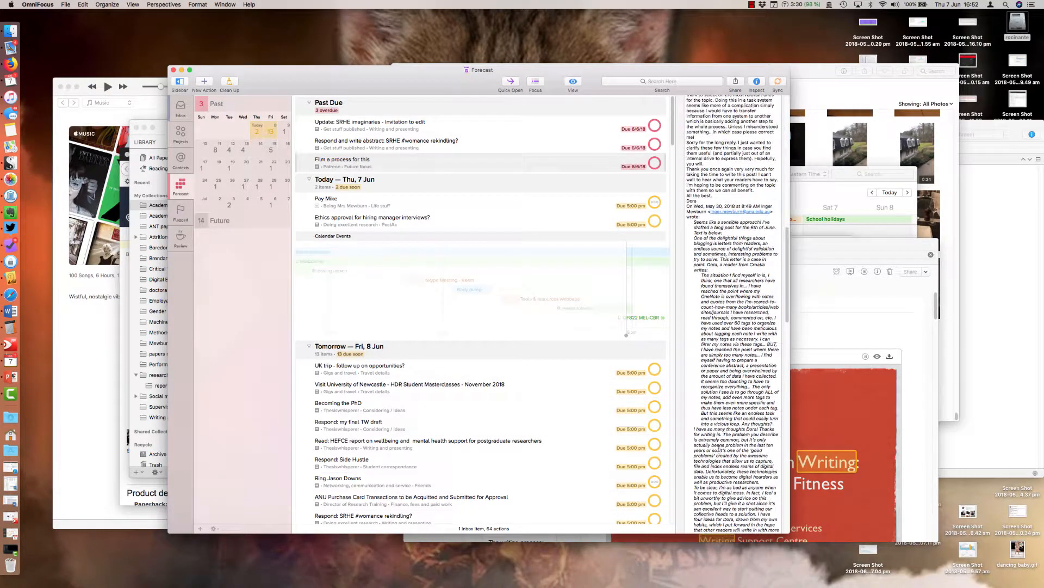
scroll(719, 451, down, 5)
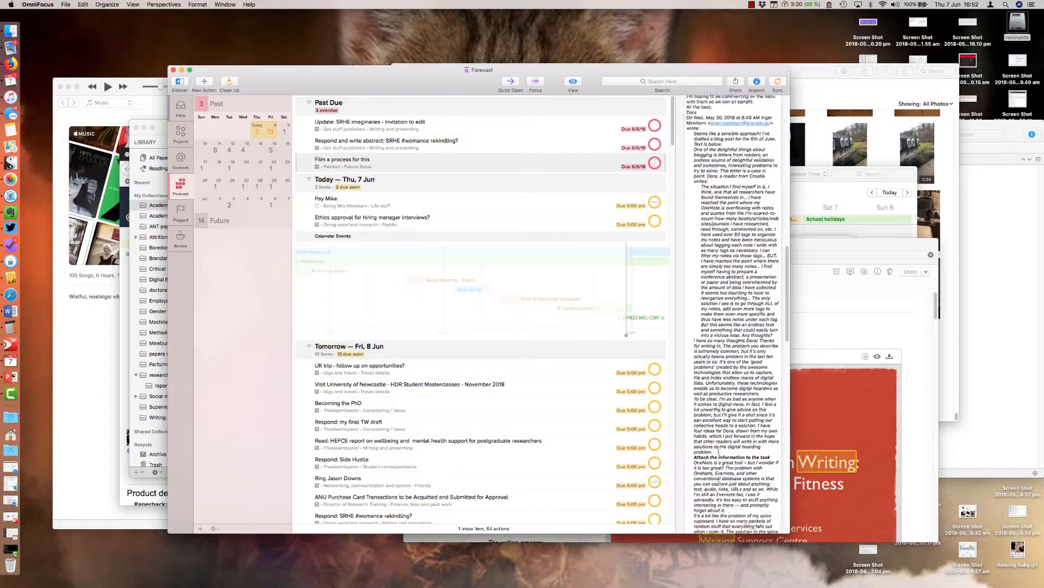
scroll(718, 451, up, 15)
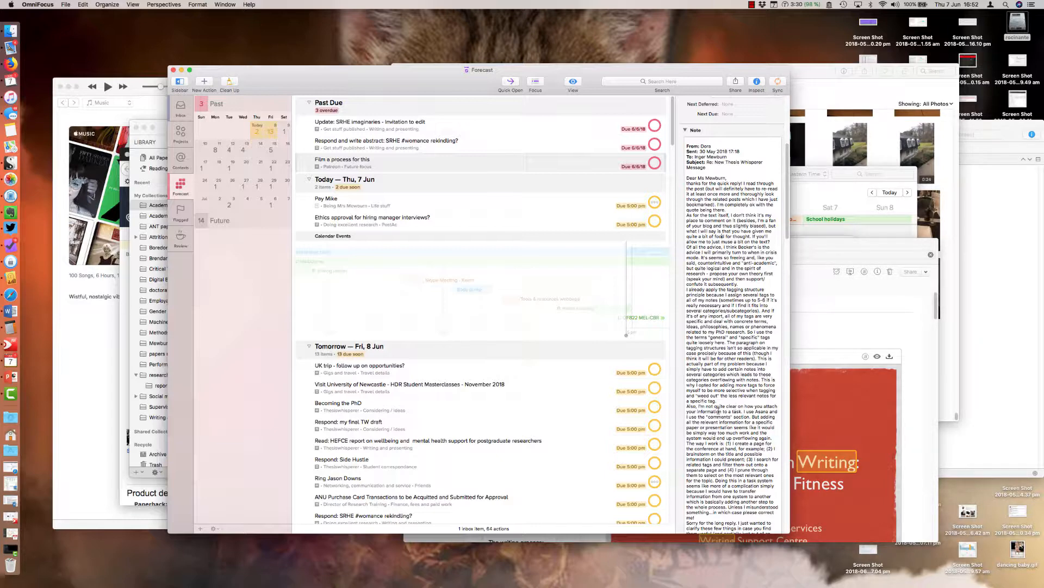
Step: Highlight the note paragraph that asks how to attach information to a task
click(696, 407)
text(,)
drag(687, 407, 764, 514)
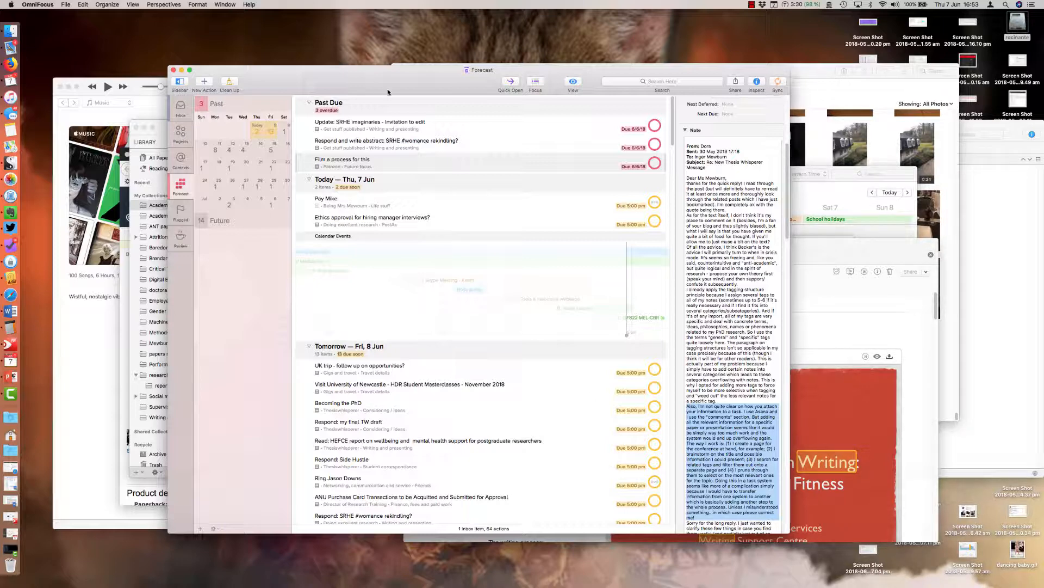
Step: Open the "Update: SRHE imaginaries - Invitation to edit" action and review the email thread in its note
click(395, 132)
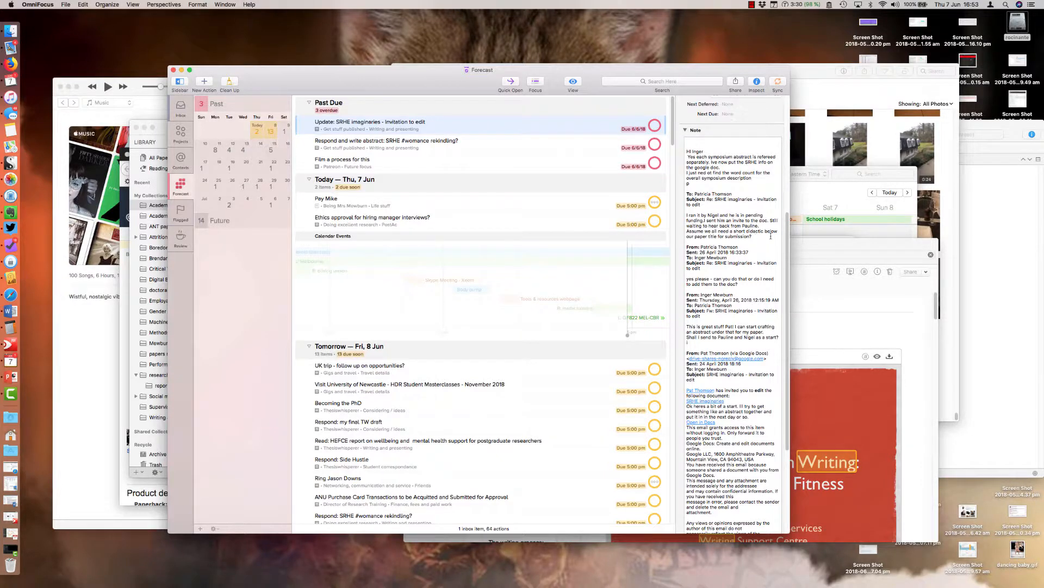
scroll(751, 252, down, 5)
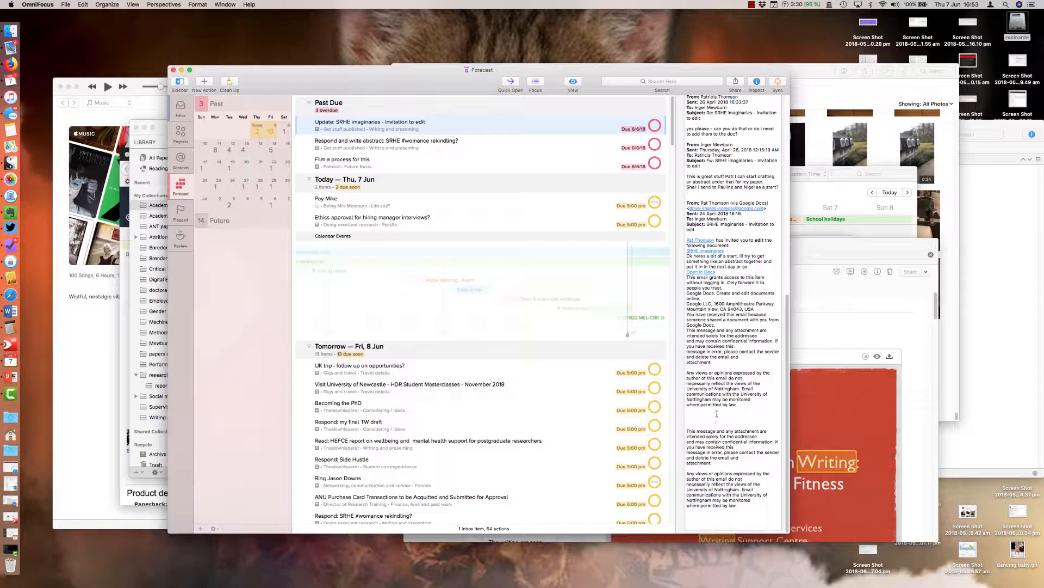
scroll(715, 419, up, 3)
scroll(739, 408, up, 1)
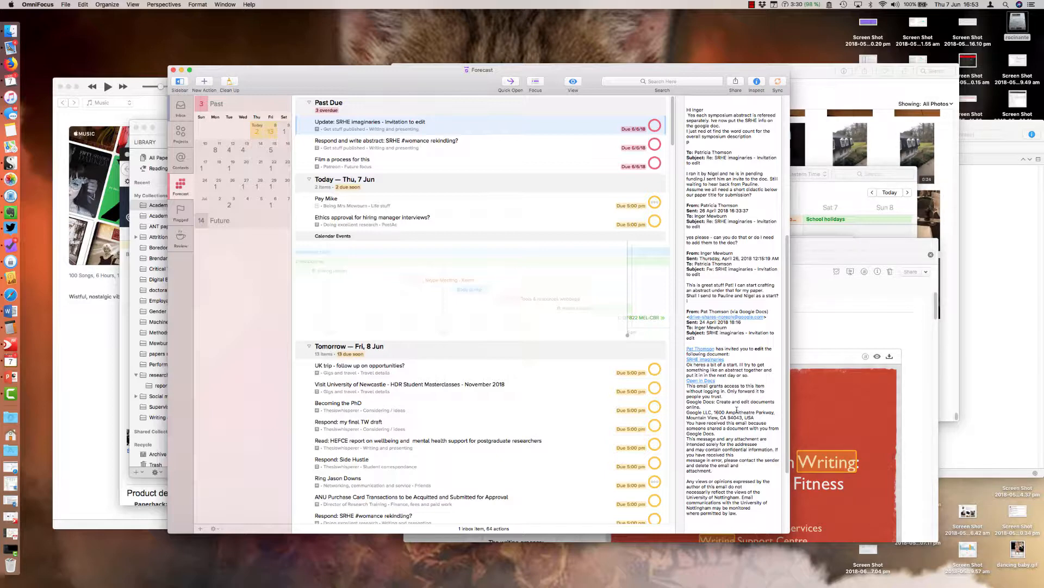
scroll(739, 411, up, 2)
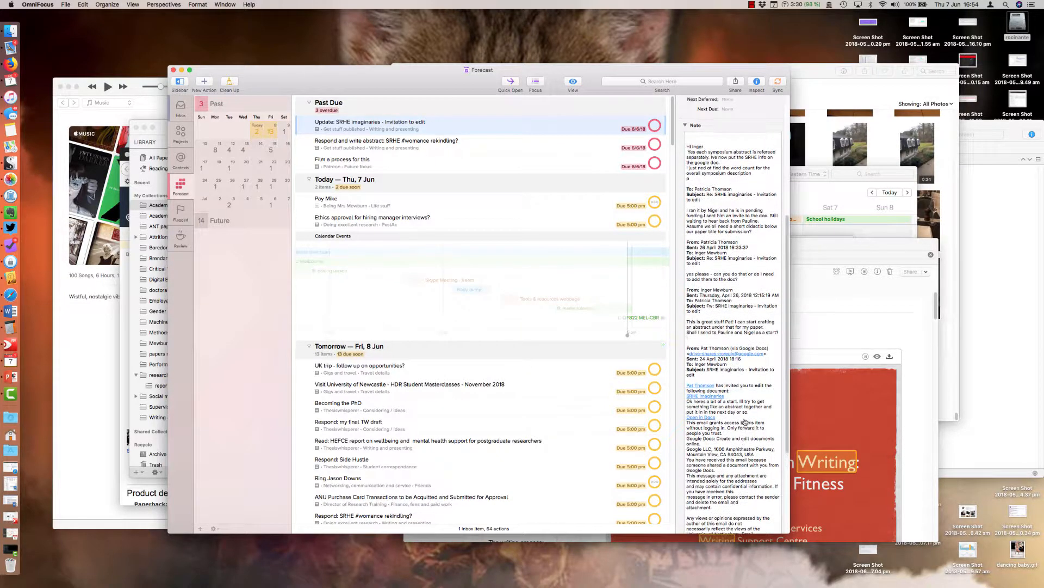
scroll(747, 419, up, 3)
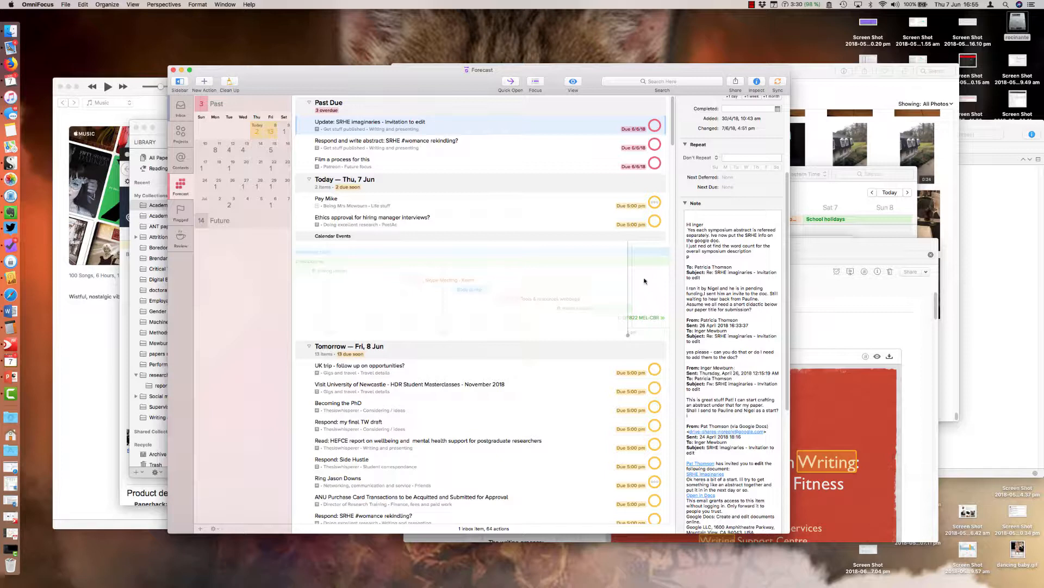
Step: Open the "Respond and write abstract: SRHE #womance rekindling?" action and examine the email exchange stored in its note
click(494, 143)
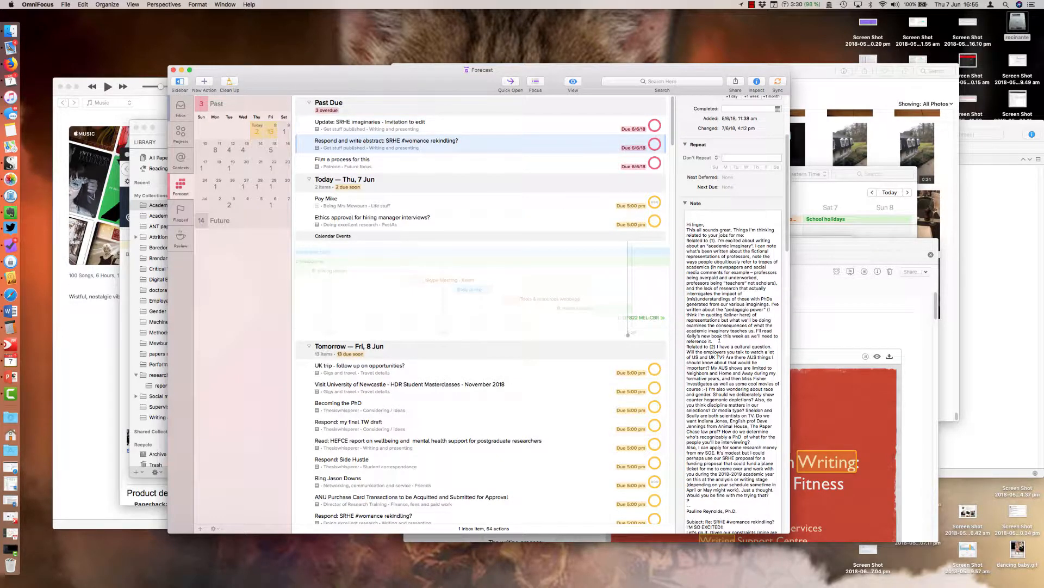
scroll(719, 339, down, 10)
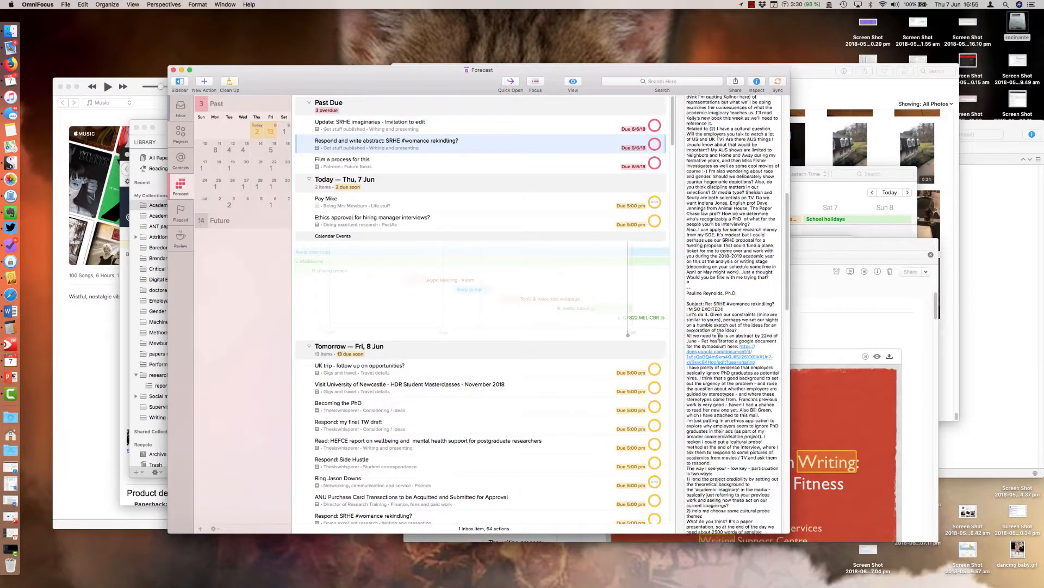
scroll(719, 337, down, 10)
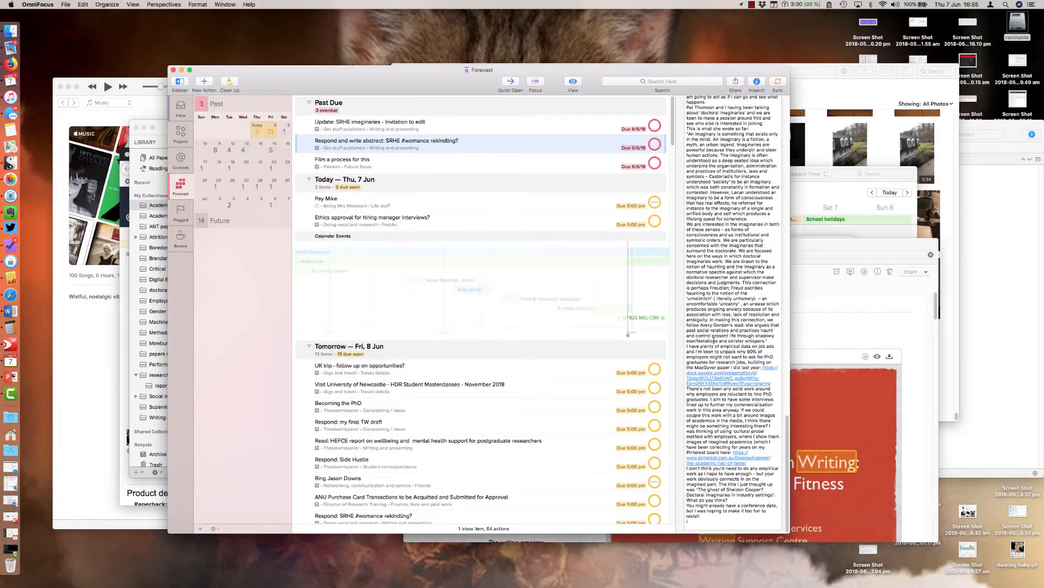
scroll(714, 341, up, 10)
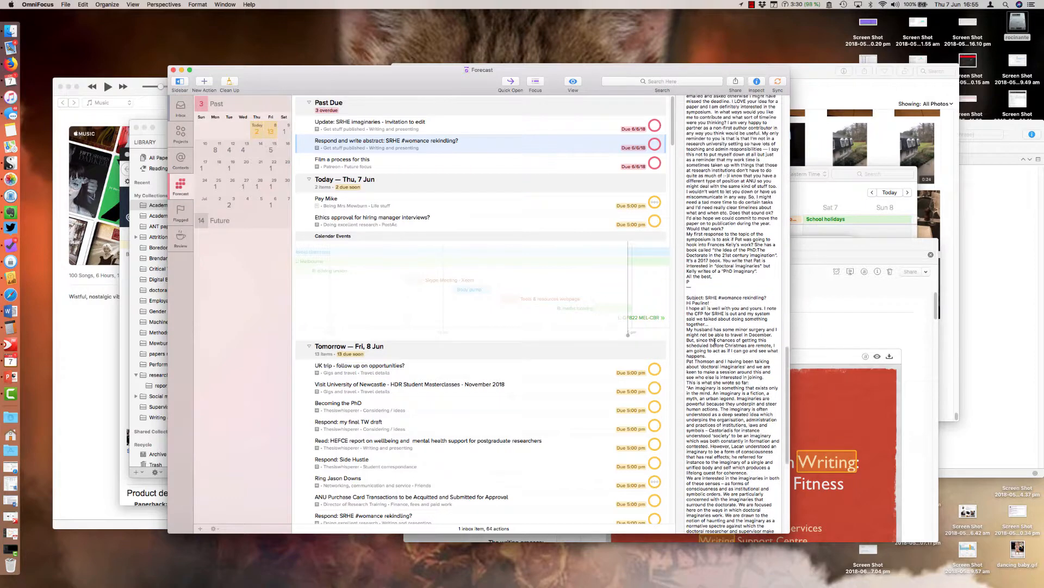
scroll(714, 341, up, 9)
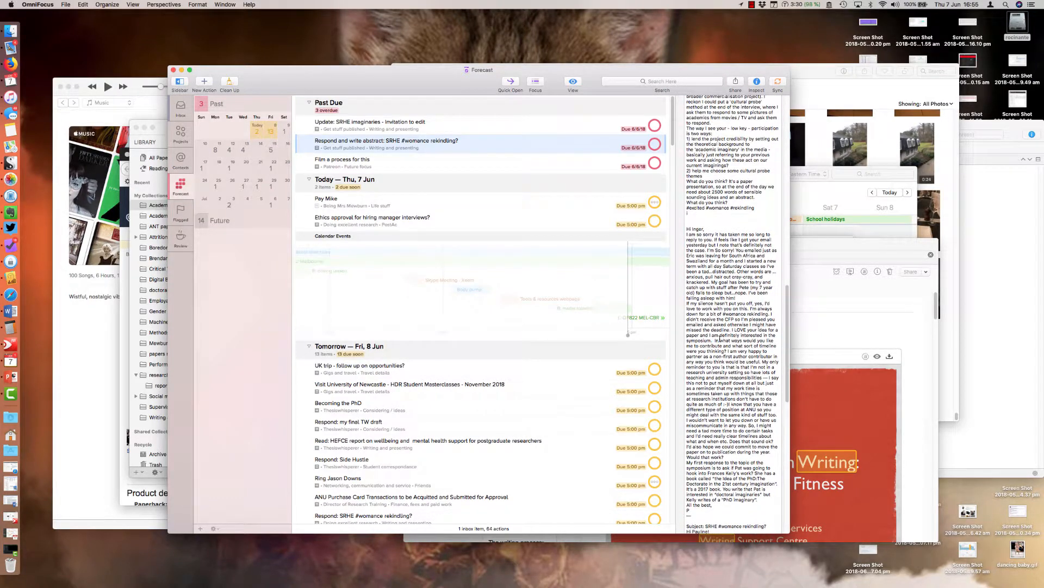
scroll(720, 338, up, 5)
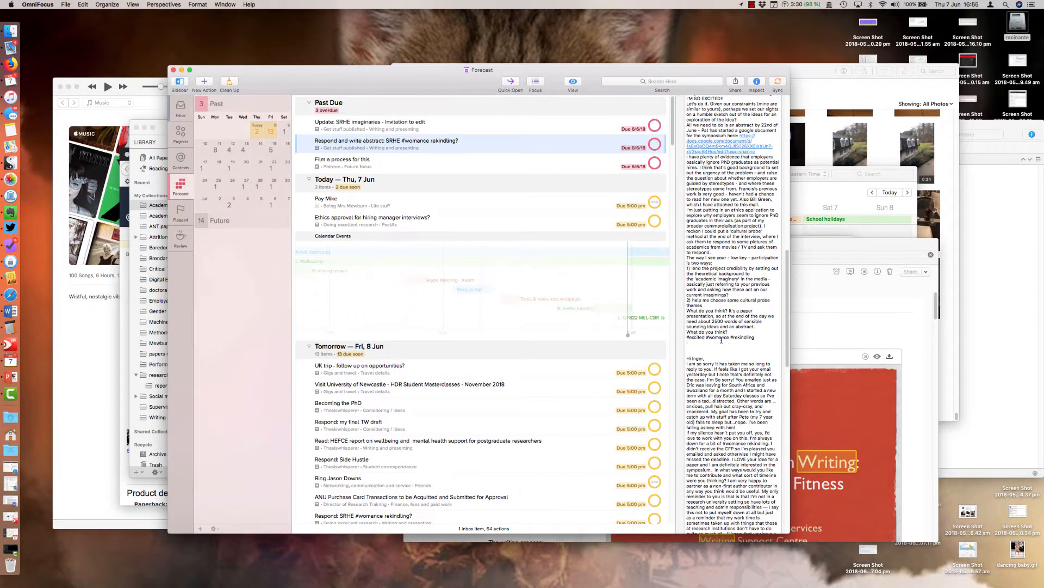
scroll(722, 340, up, 3)
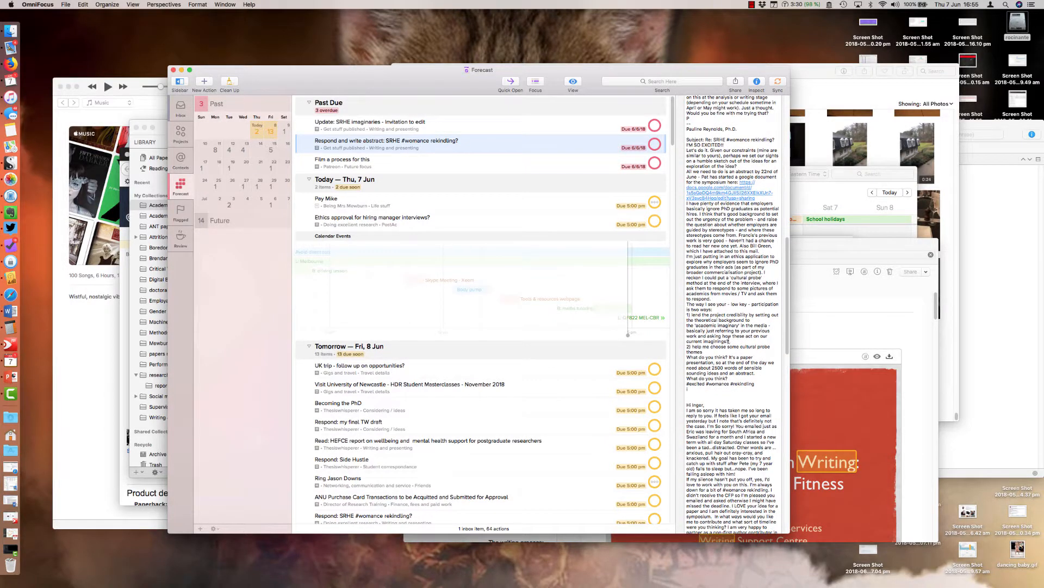
scroll(729, 341, up, 1)
scroll(729, 338, up, 3)
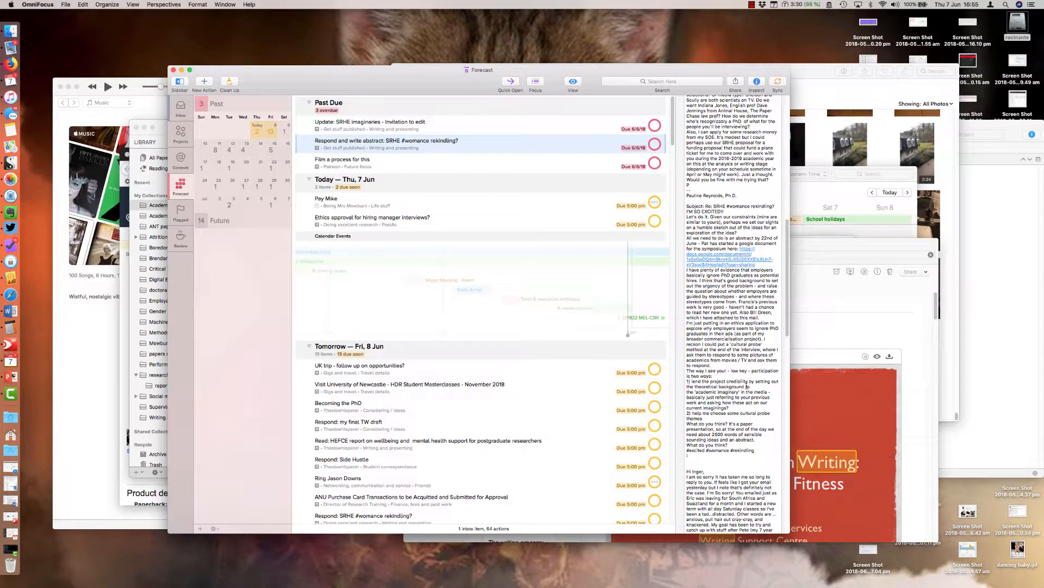
scroll(746, 382, up, 9)
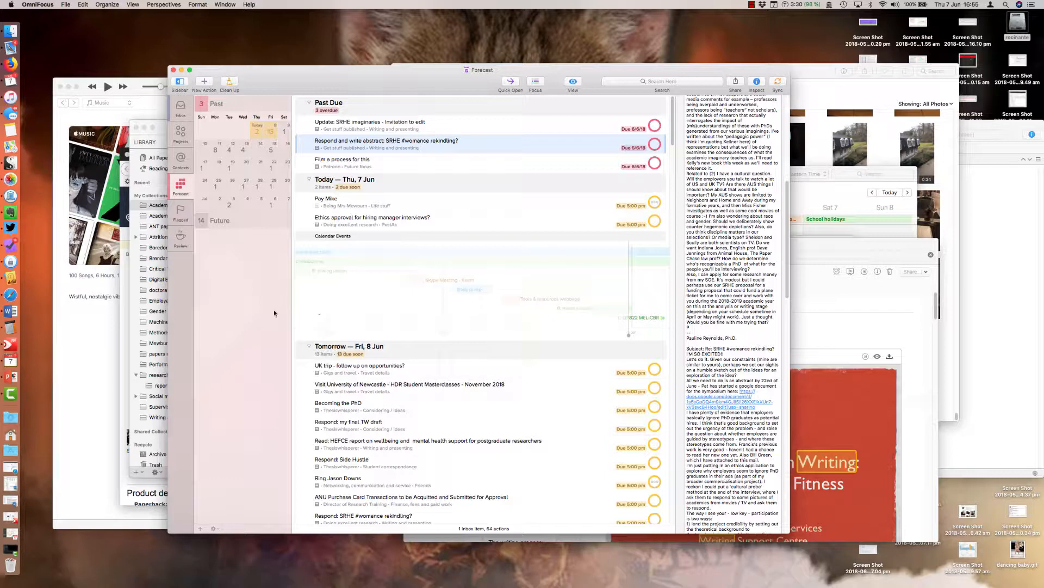
Step: Using the SRHE imaginaries document in Firefox, add an OmniFocus action titled "The ghost of Sheldon Cooper? Doctoral imaginaries in industry employment settings"
click(10, 64)
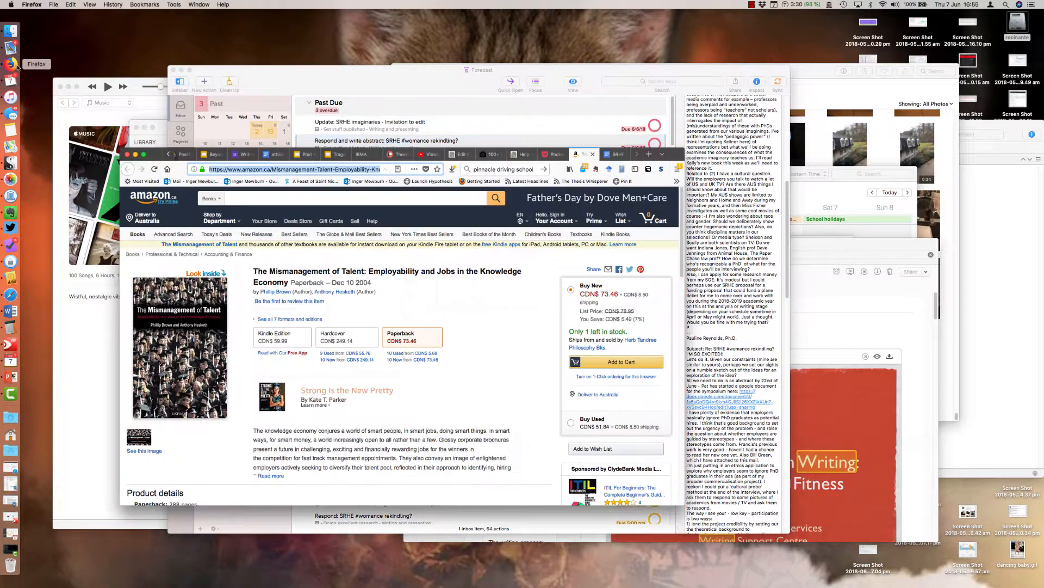
click(616, 153)
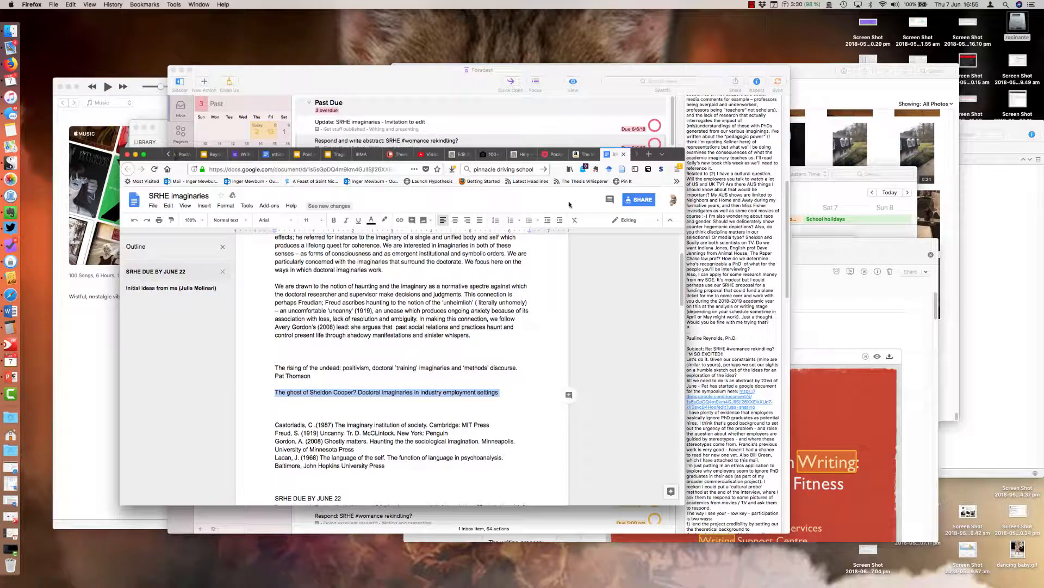
click(406, 76)
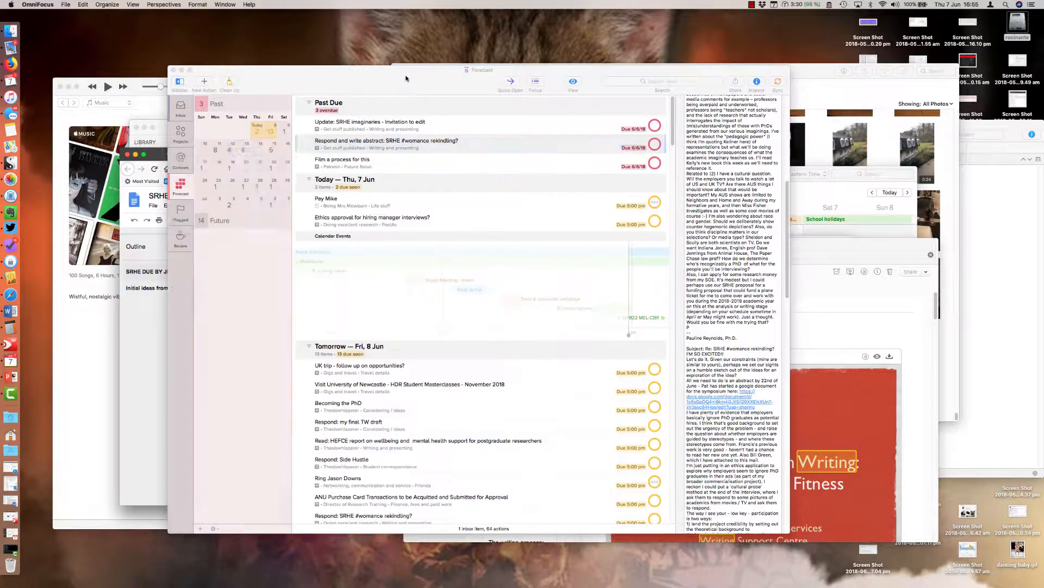
click(204, 82)
text(The ghost of Sheldon Cooper? Doctoral imaginaries in industry employment settings)
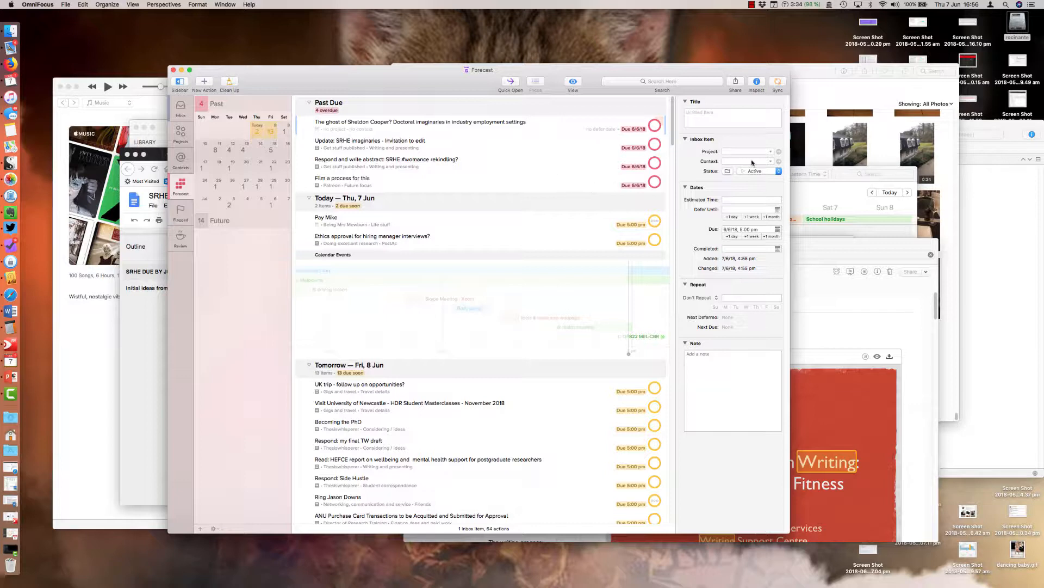
Step: Assign the new action to the "Get stuff published" project with the "Writing and presenting" context
click(771, 151)
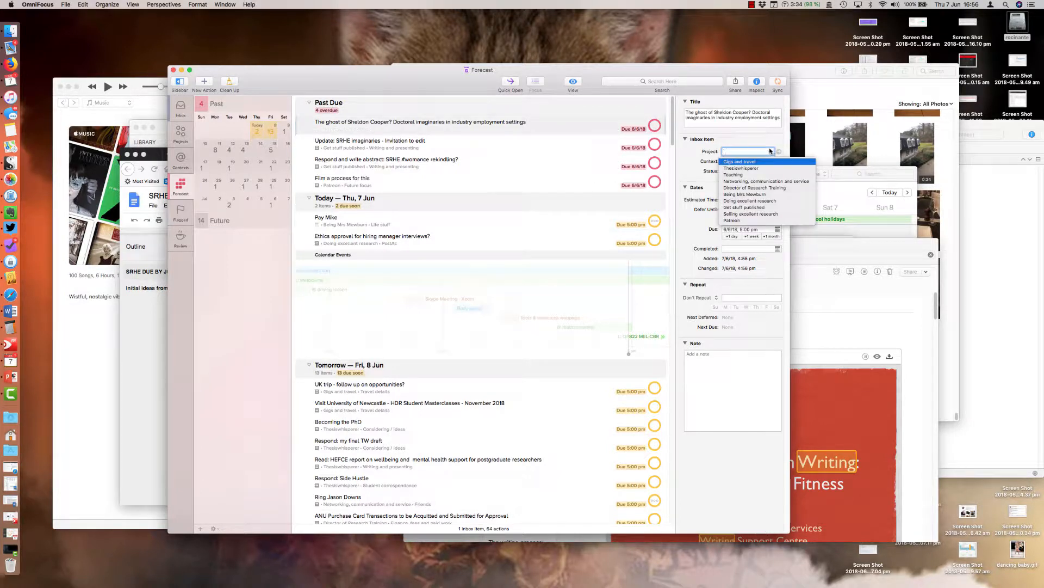
click(756, 208)
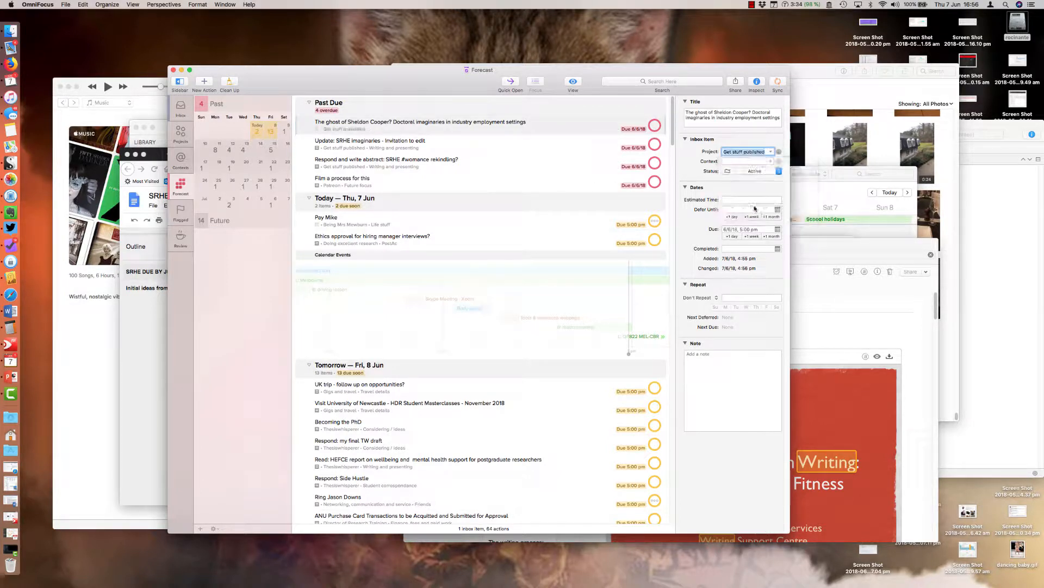
click(771, 161)
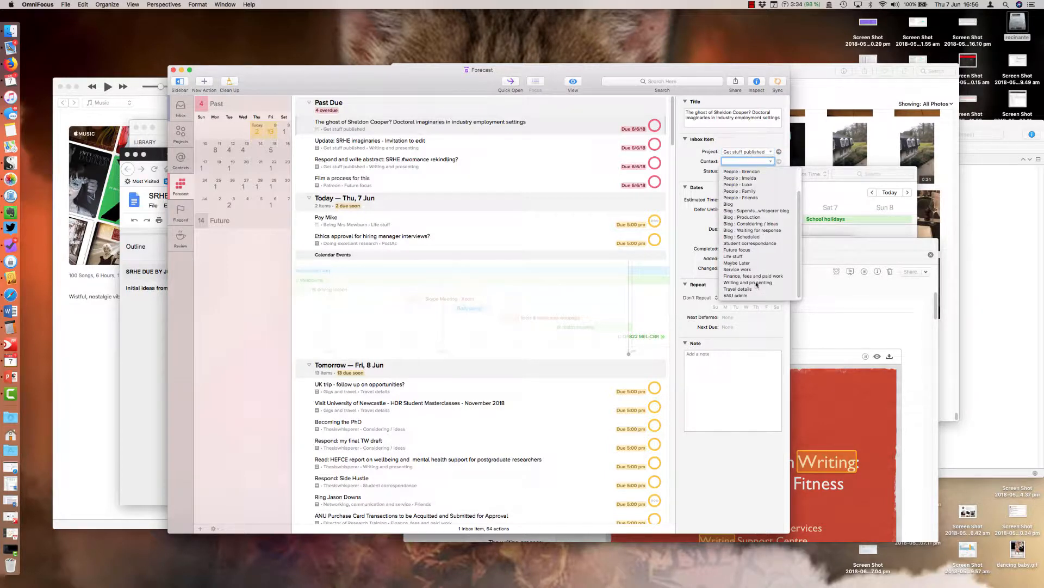
click(755, 282)
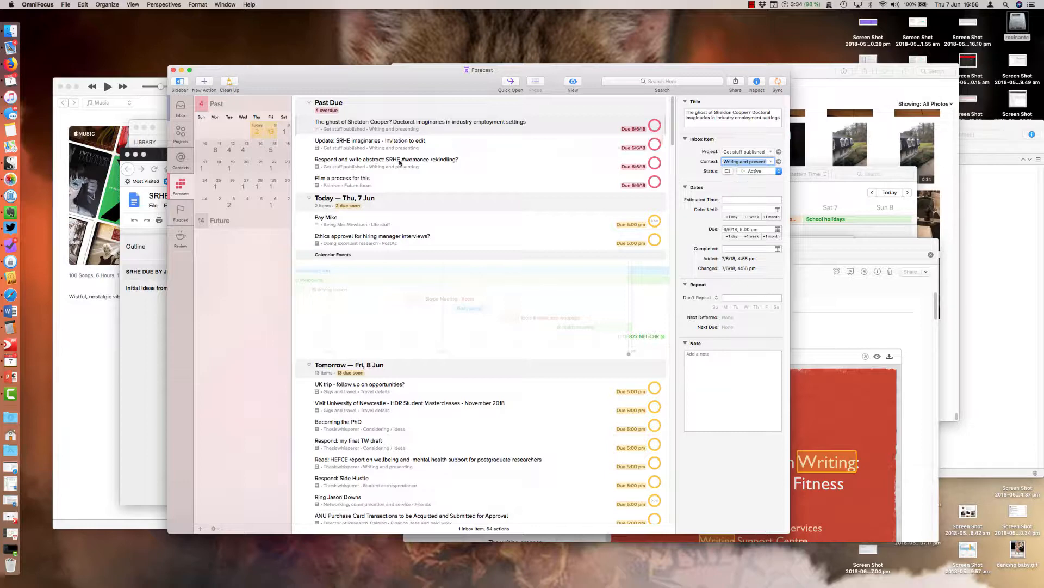
Step: Get the shareable link of the SRHE imaginaries document in Firefox and select the first "The ghost of Sheldon Cooper?" action in OmniFocus
click(10, 64)
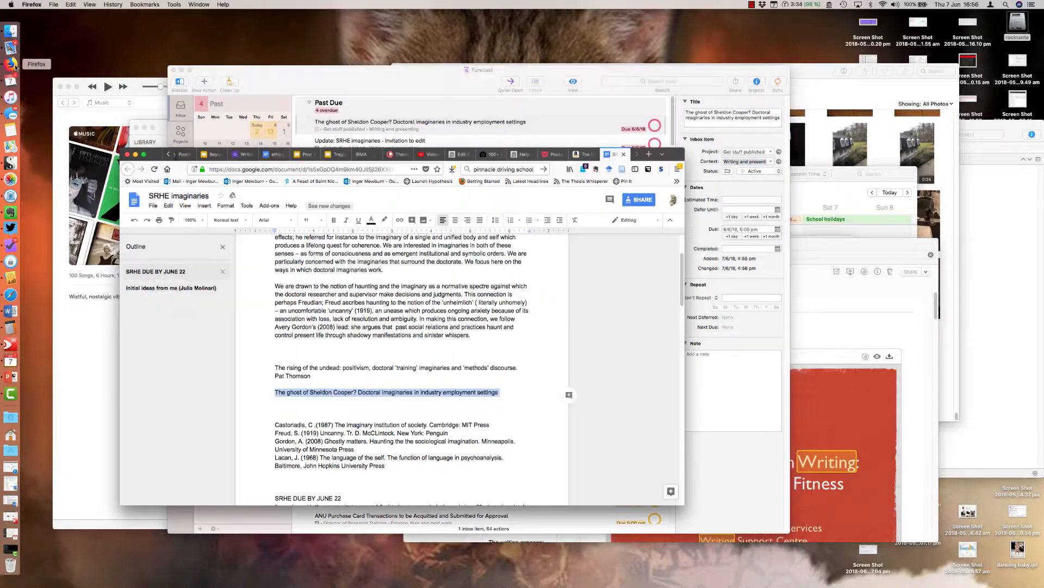
click(639, 200)
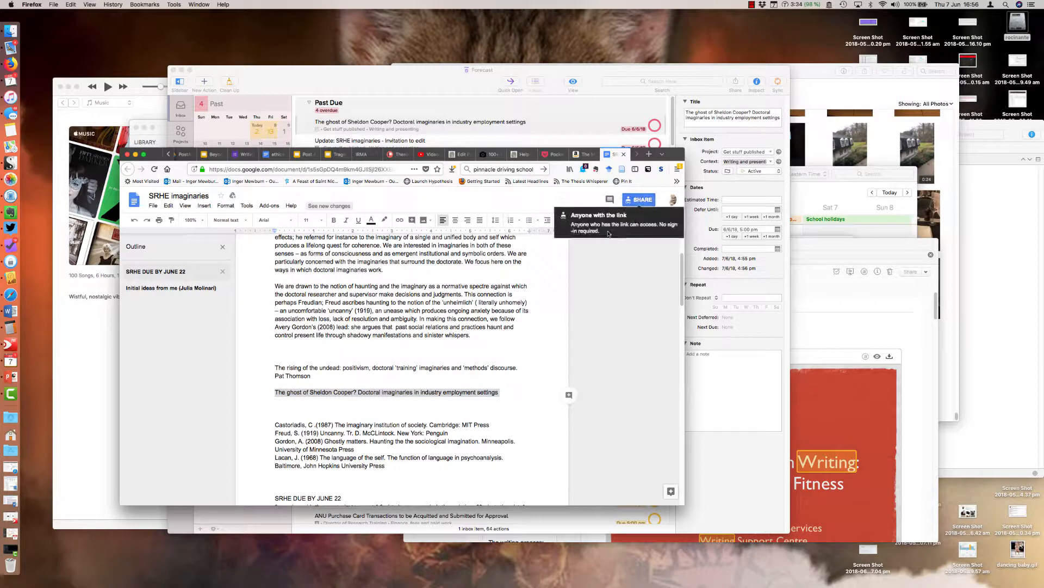
click(447, 322)
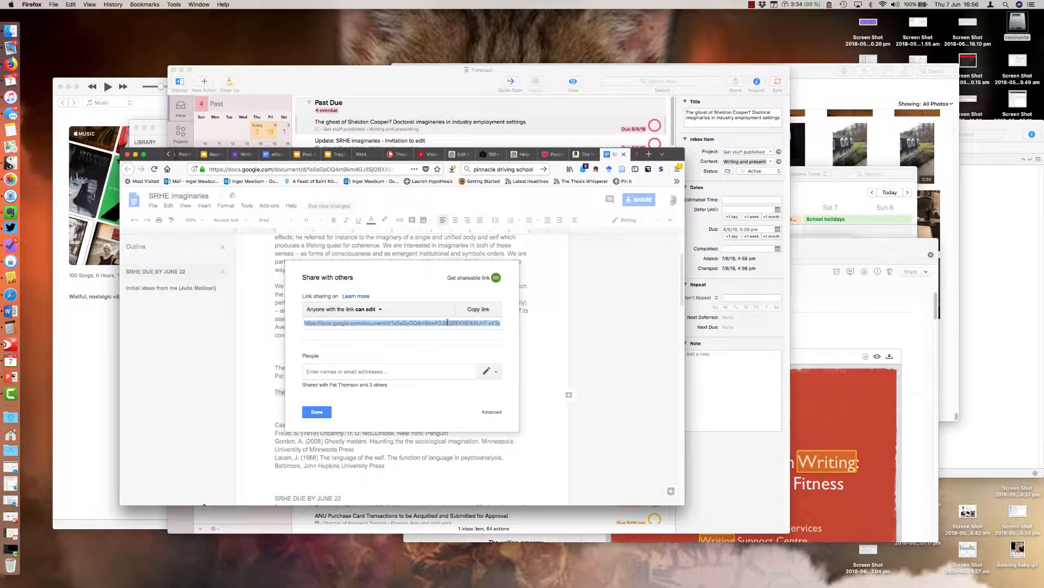
click(420, 87)
click(479, 122)
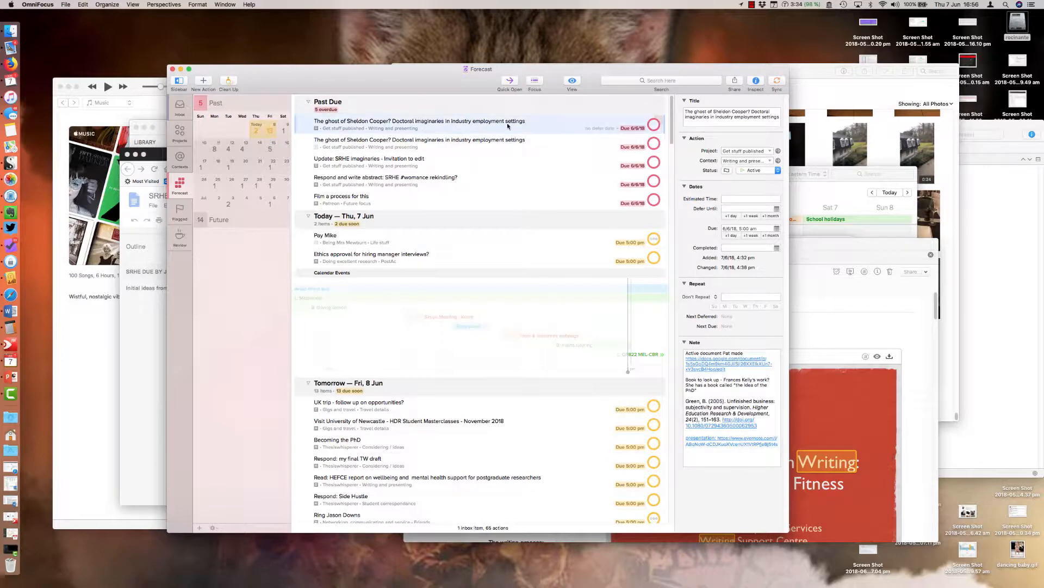
Step: Delete the selected duplicate "The ghost of Sheldon Cooper?" action and select the remaining one
key(Delete)
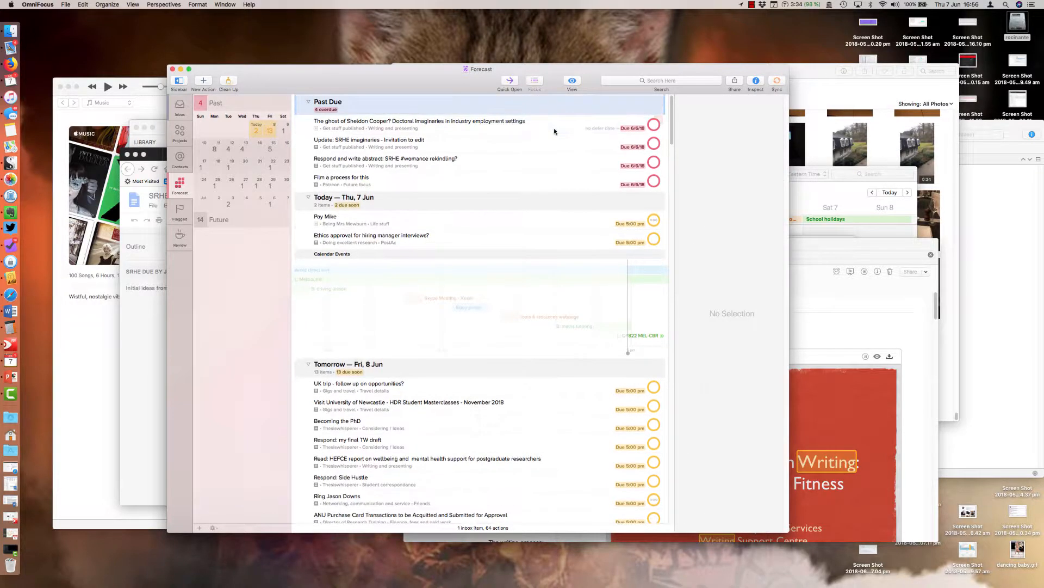
click(555, 132)
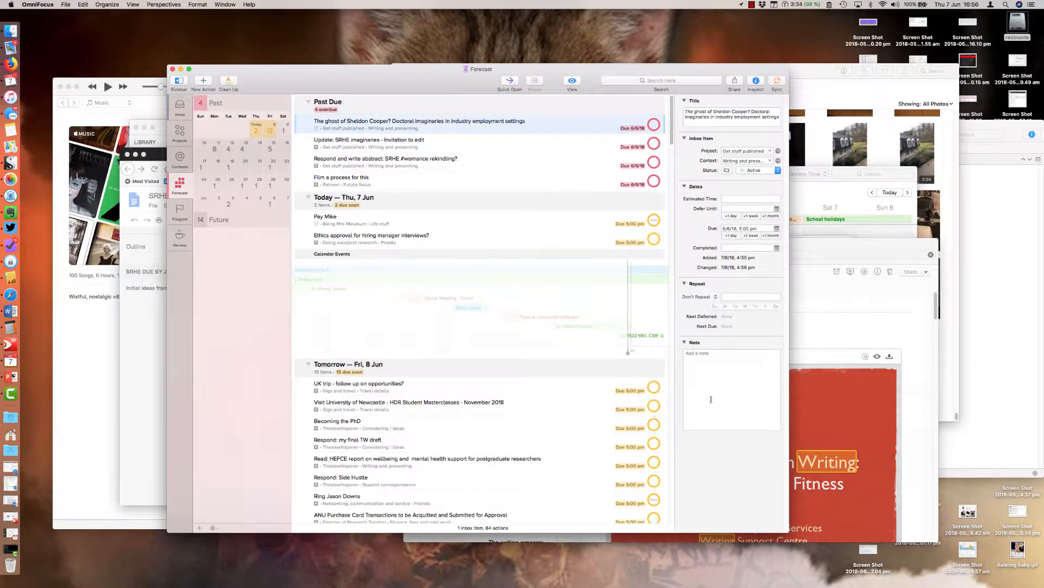
Step: Paste the shared document link into the action's note under a label naming its owner, and complete "Update: SRHE imaginaries - Invitation to edit"
click(684, 375)
text(Pat's document)
key(super+v)
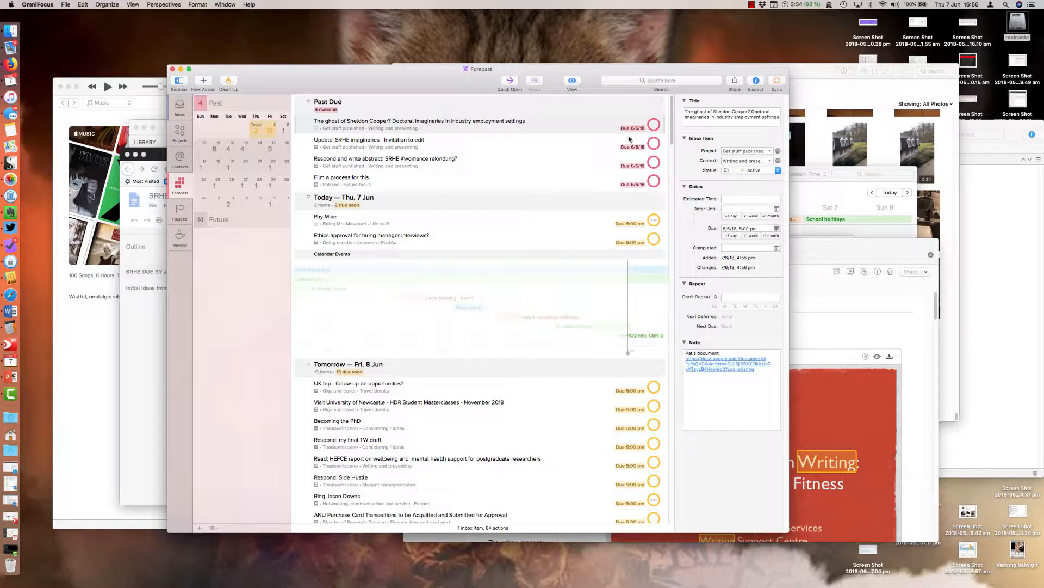
click(654, 144)
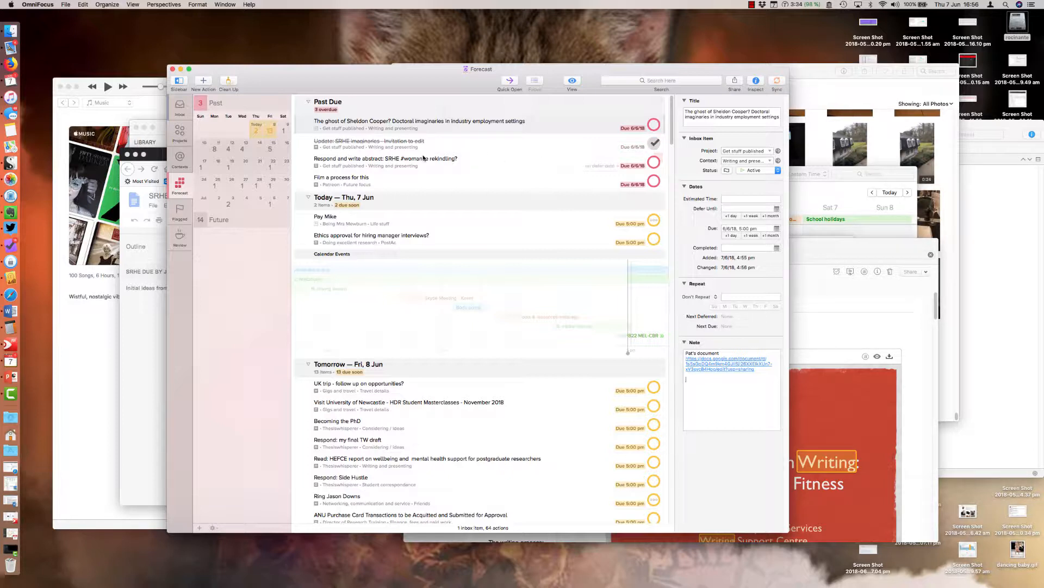
Step: Copy the TV and film academics passage from the "Respond and write abstract" note into the Sheldon Cooper note under "Flash cards we have to make:"
click(435, 159)
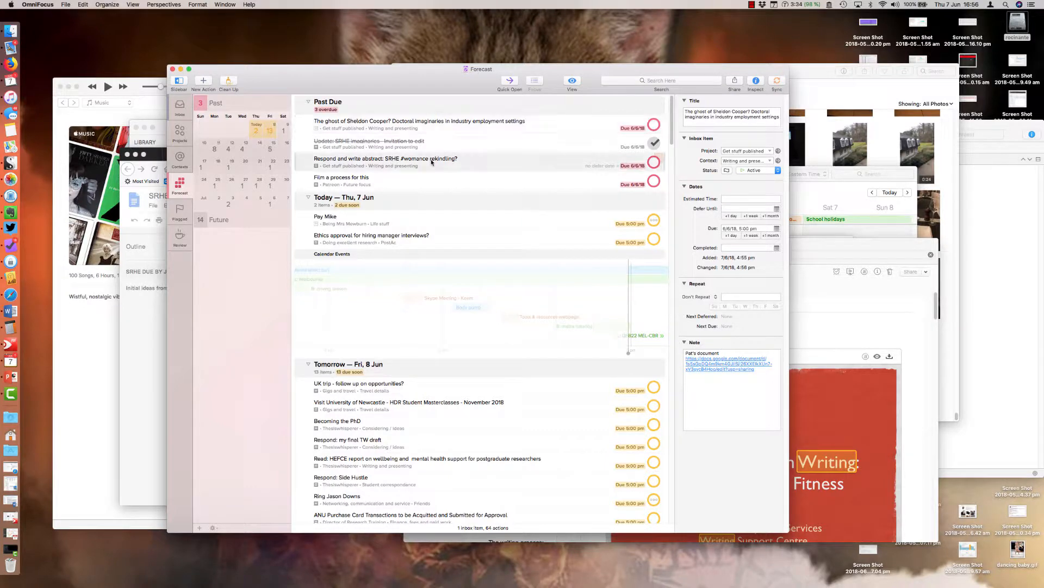
scroll(732, 502, down, 5)
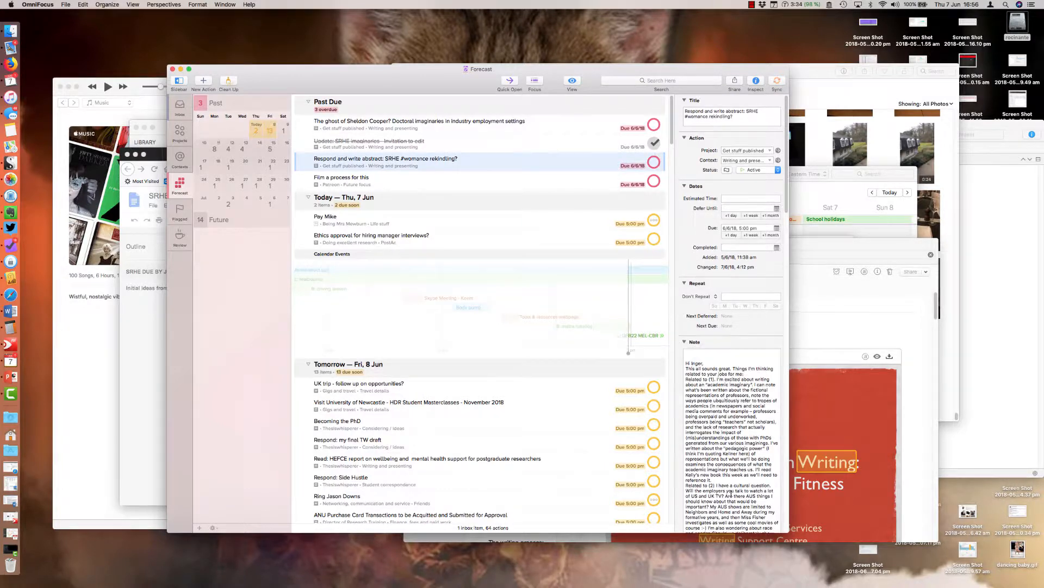
scroll(733, 495, down, 4)
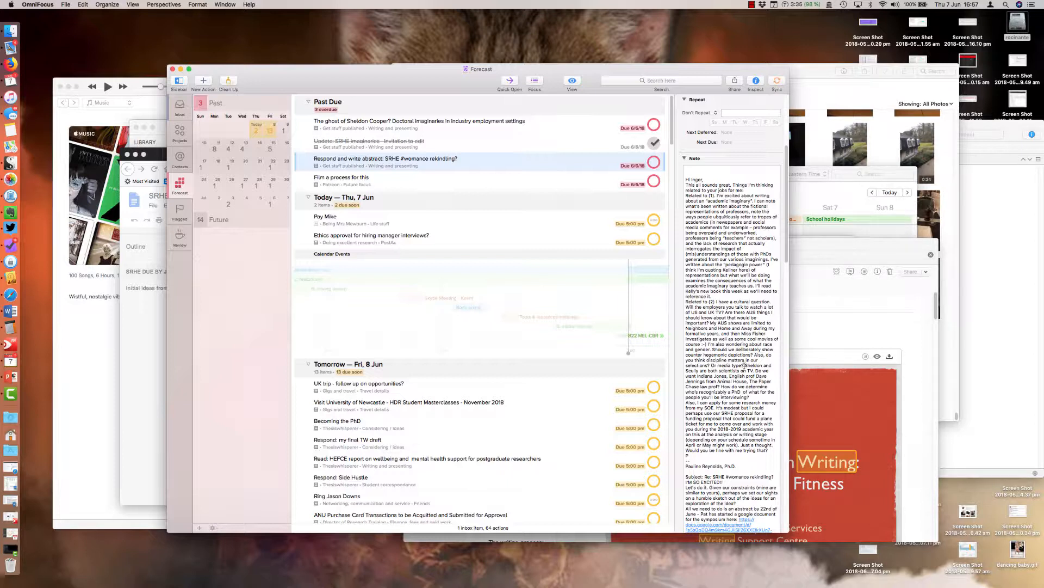
drag(745, 365, 753, 395)
key(super+c)
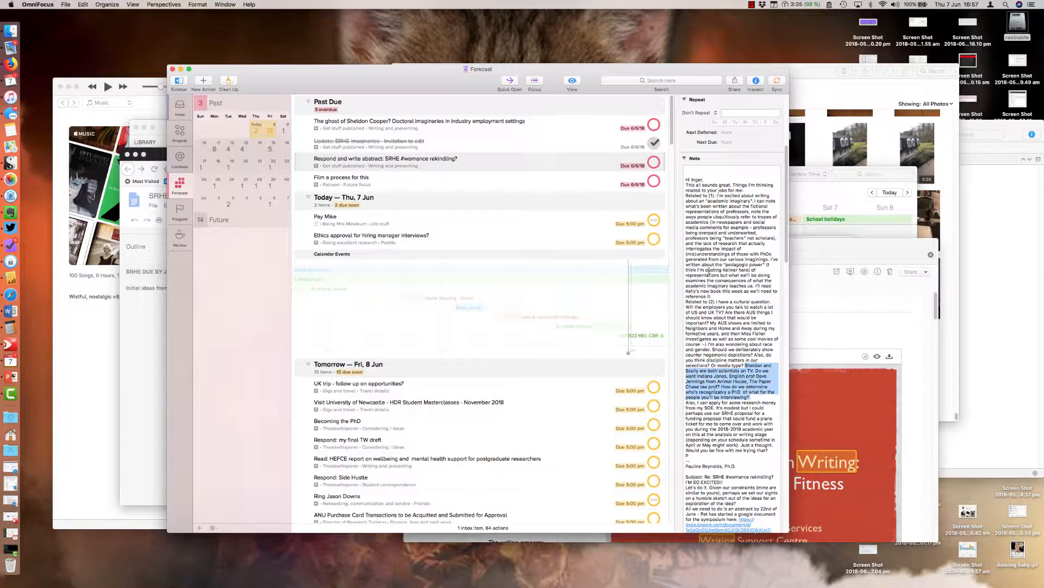
click(458, 124)
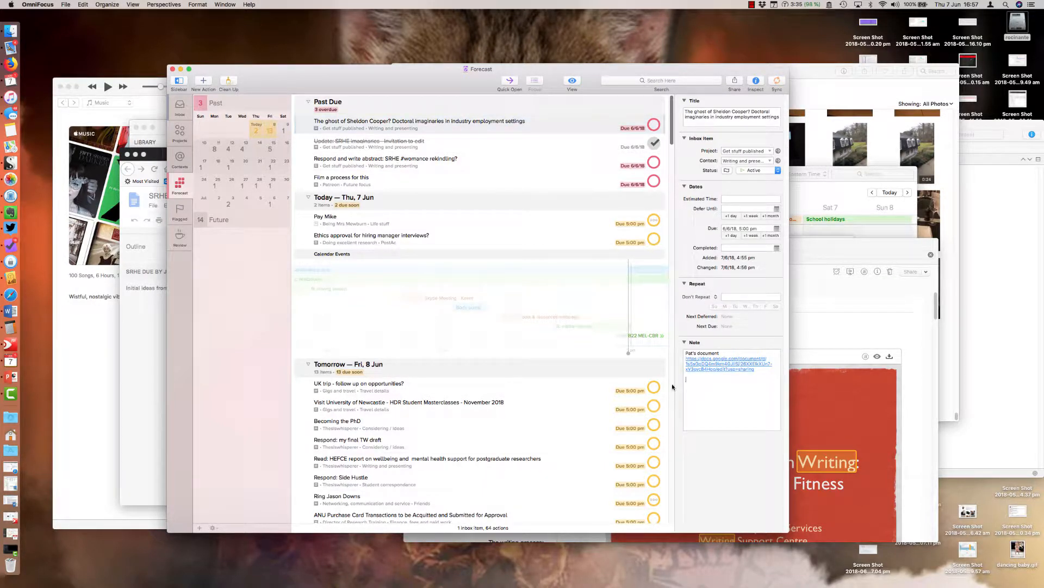
text(h cards we have to make:)
key(super+v)
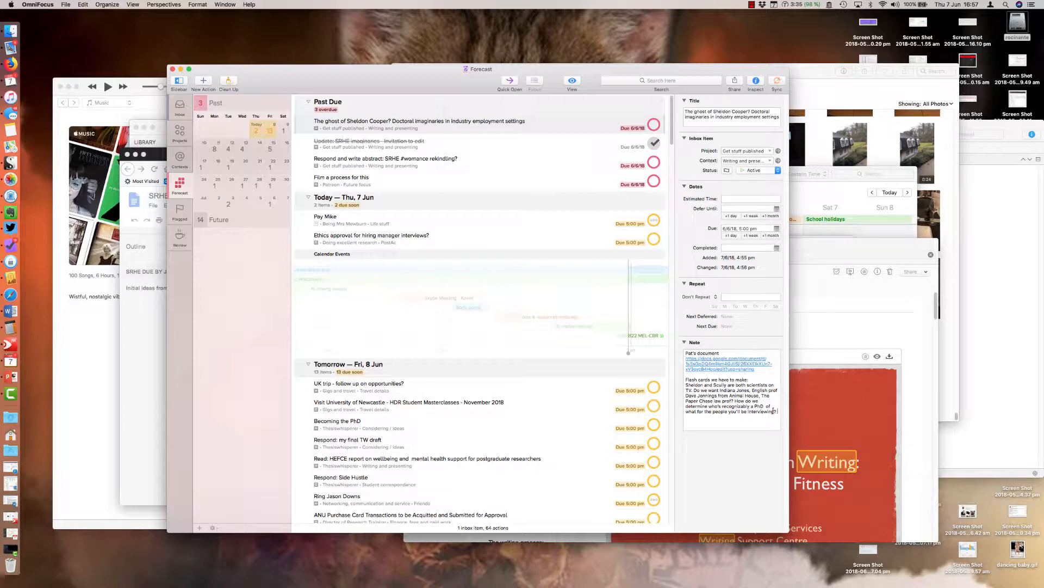
Step: Separate the "How do we determine who's recognizably a PhD" sentence from the flash card text and head it "Questions:"
click(735, 401)
key(Return)
key(Return)
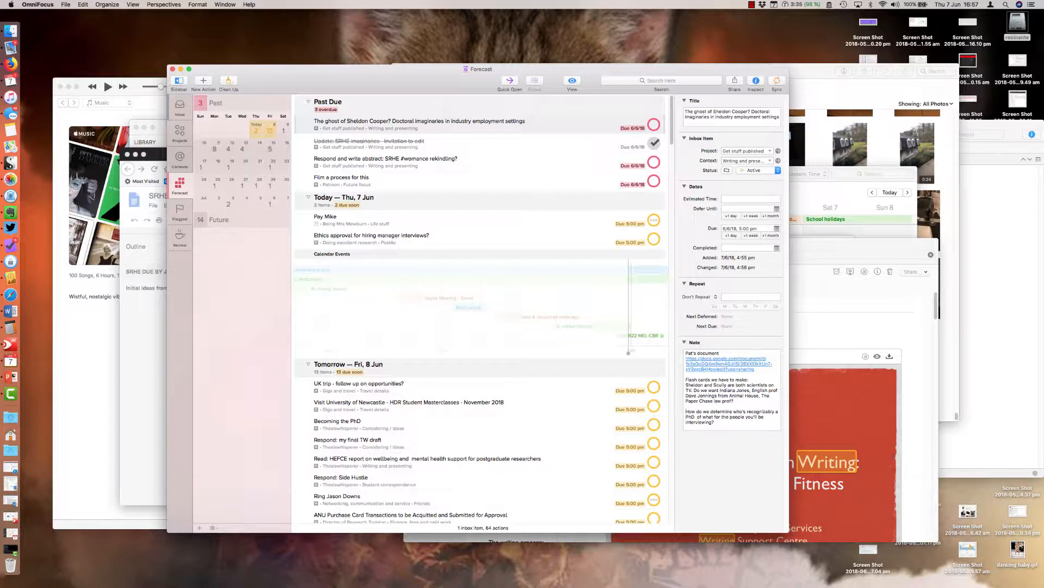
key(Return)
text(.)
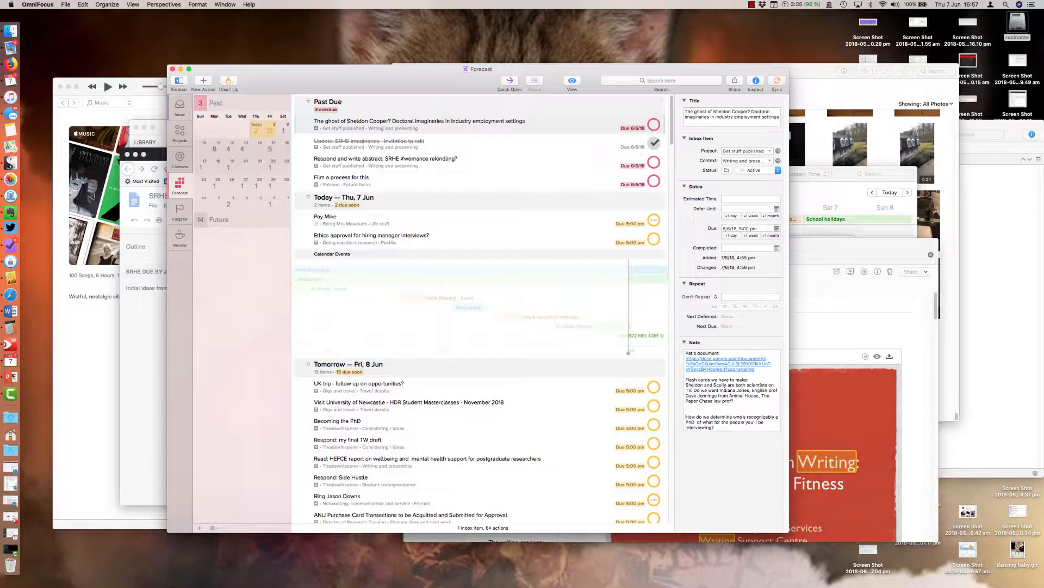
text(uestions)
key(Return)
key(Return)
key(Return)
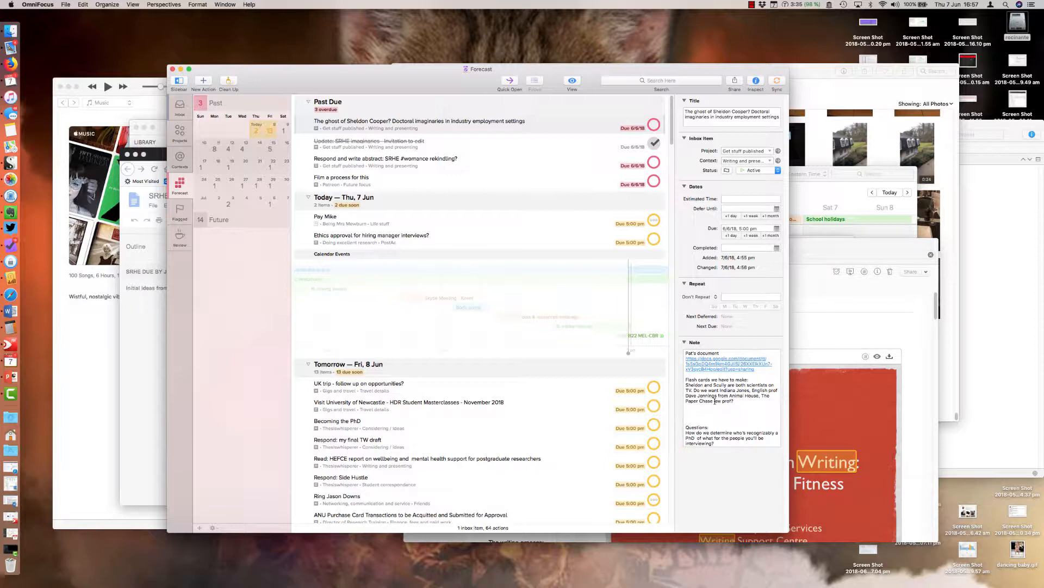
Step: Switch to Firefox and open the profile's "The academic hall of fame" board on pinterest.com.au in a new tab
click(10, 63)
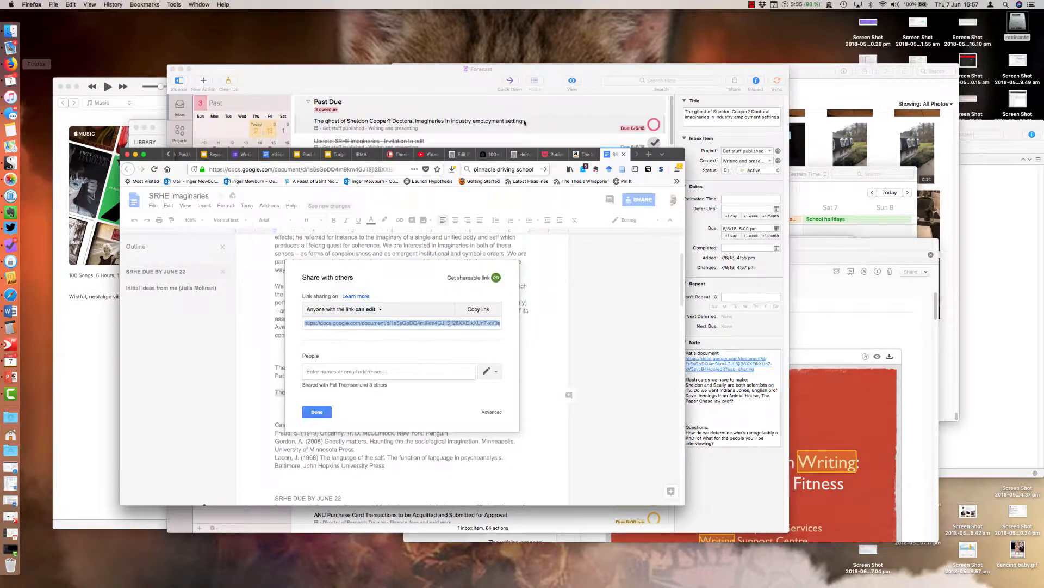
click(647, 155)
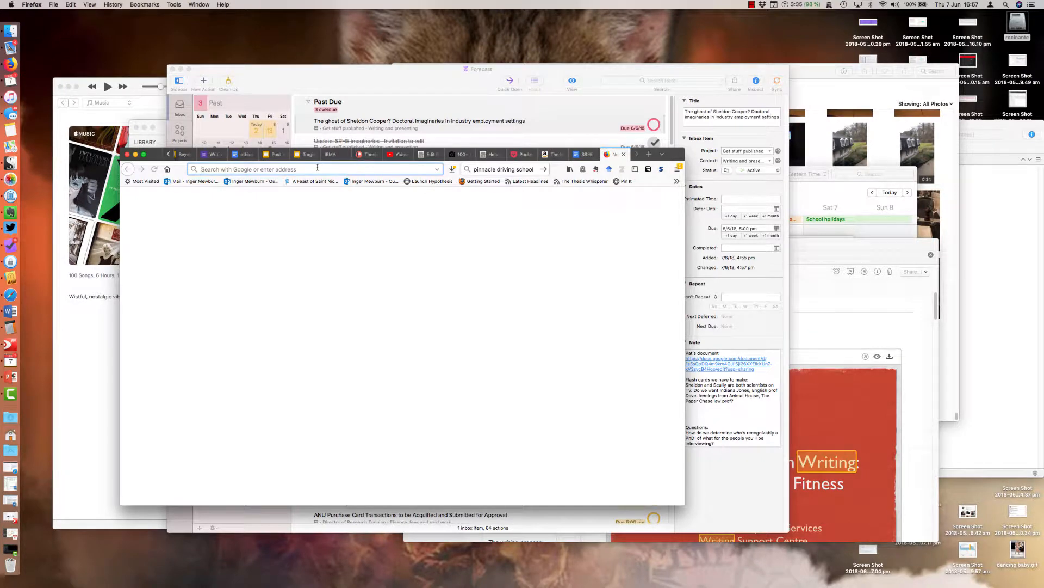
text(pinterest.com.au)
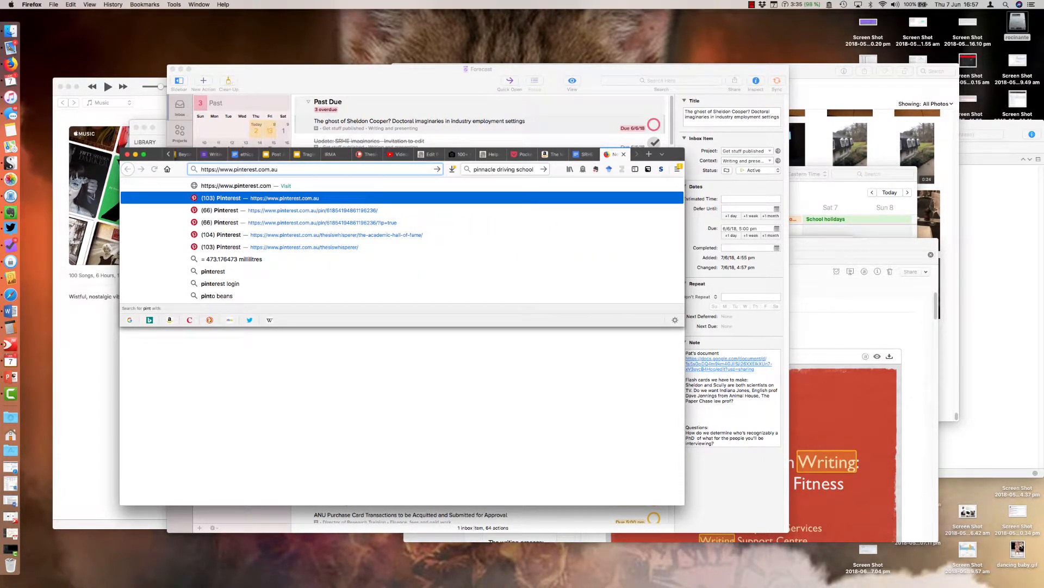
key(Down)
key(Return)
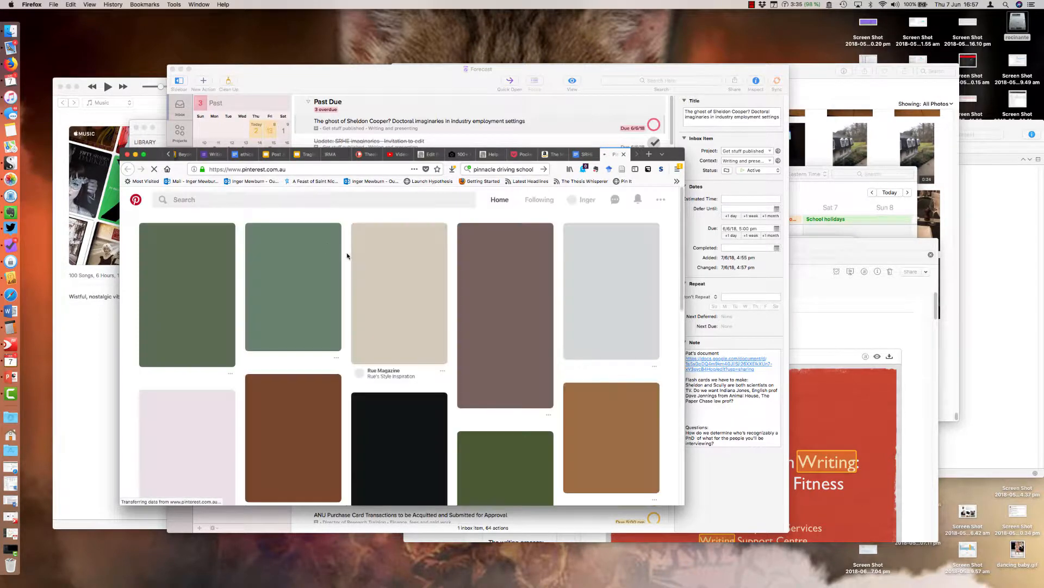
click(585, 203)
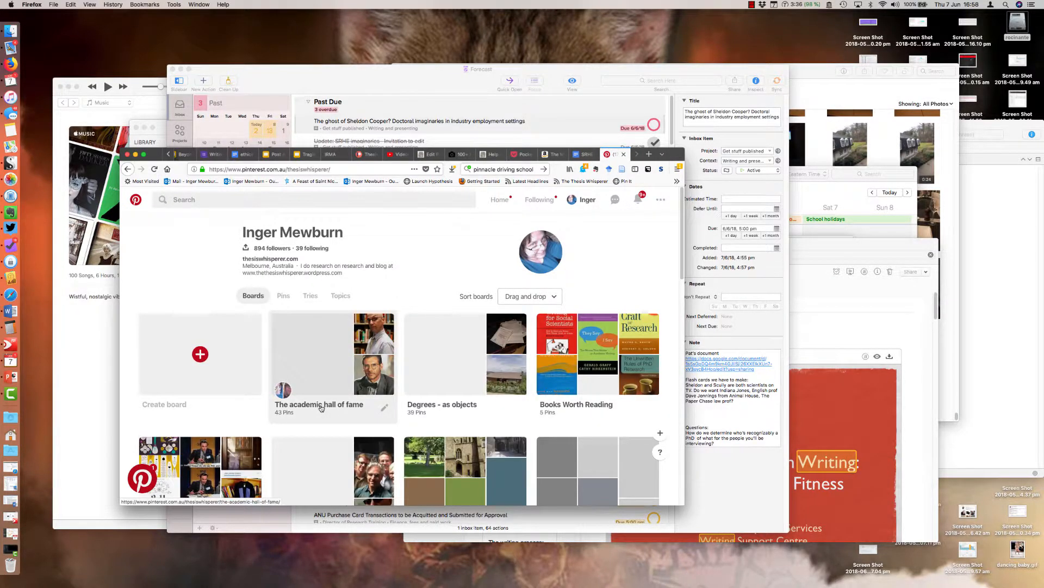
click(321, 407)
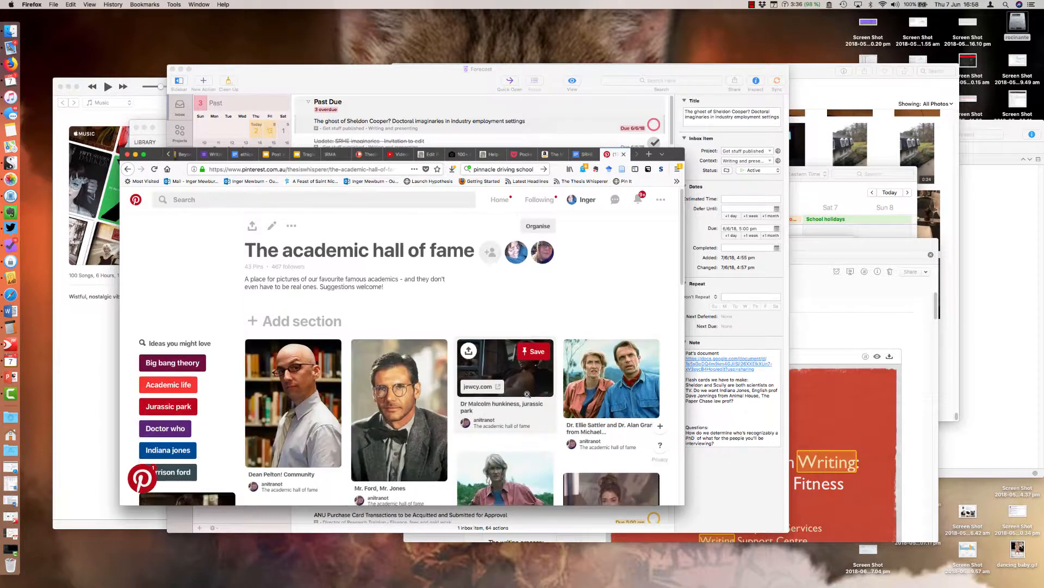
Step: Examine the pins of fictional and famous academics on "The academic hall of fame" board
scroll(525, 398, down, 5)
scroll(521, 399, down, 6)
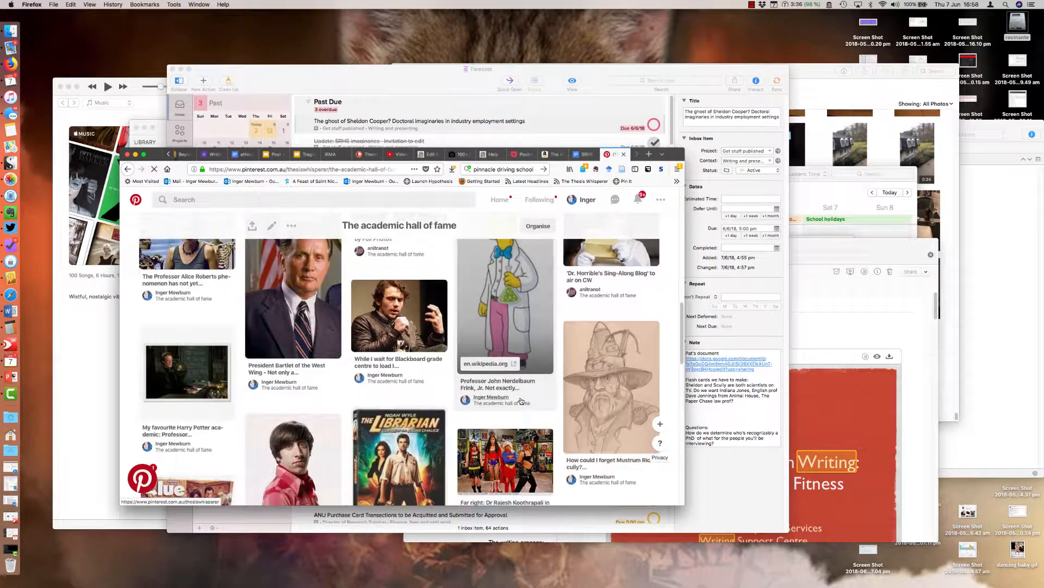
scroll(517, 397, down, 4)
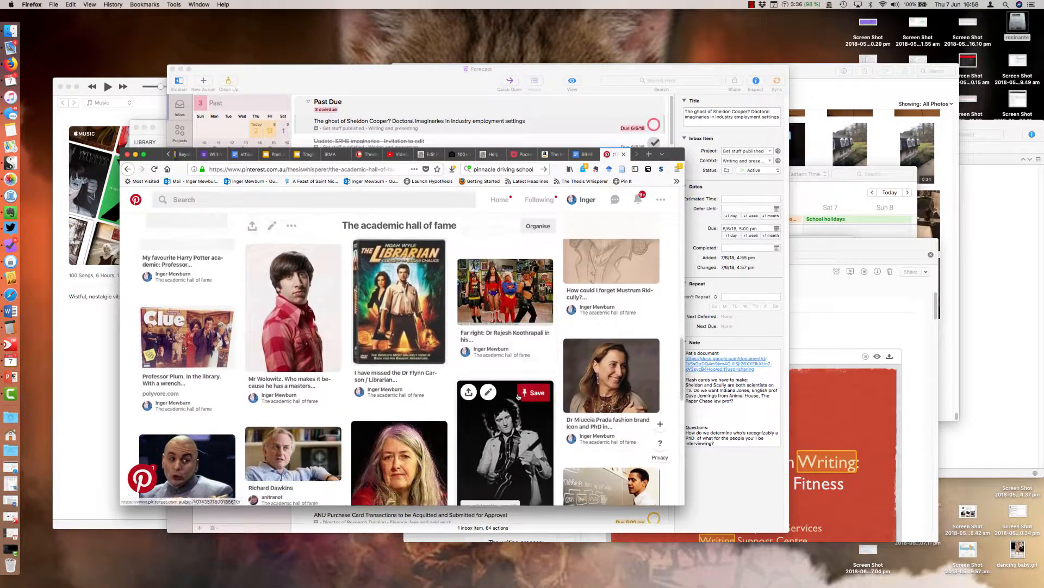
scroll(518, 394, down, 6)
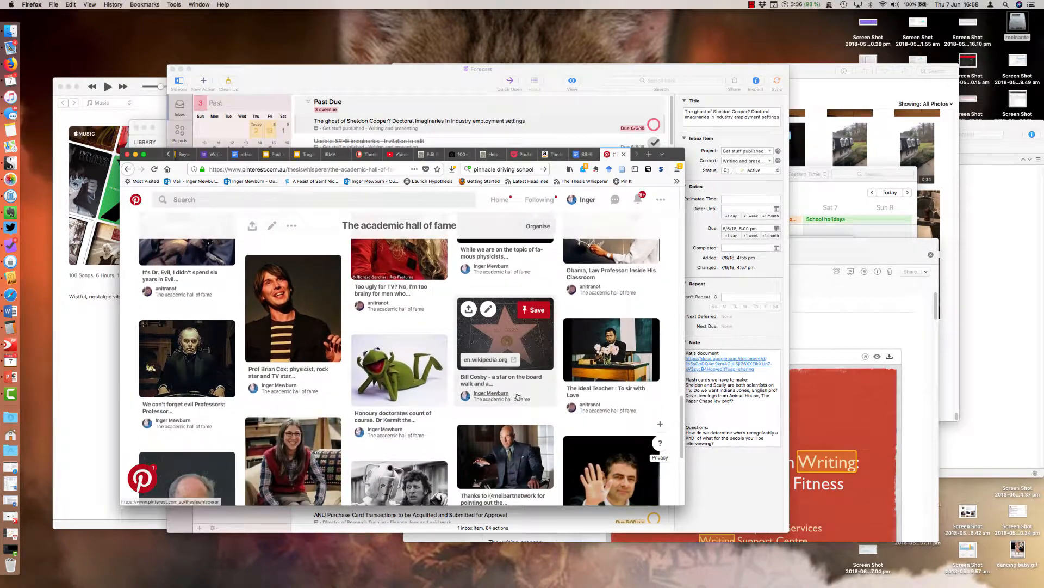
scroll(518, 398, down, 2)
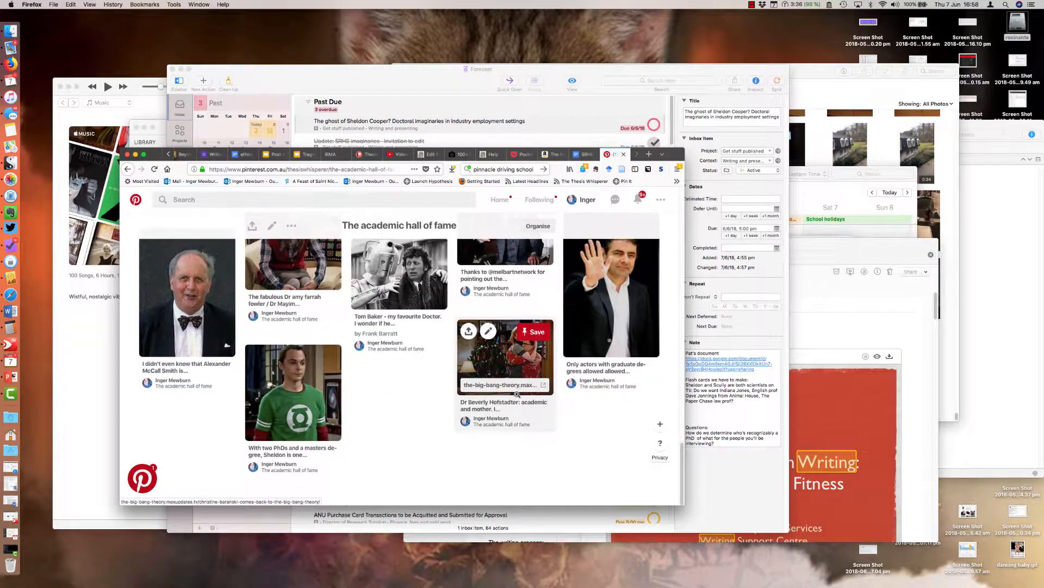
scroll(518, 398, up, 5)
scroll(377, 291, up, 5)
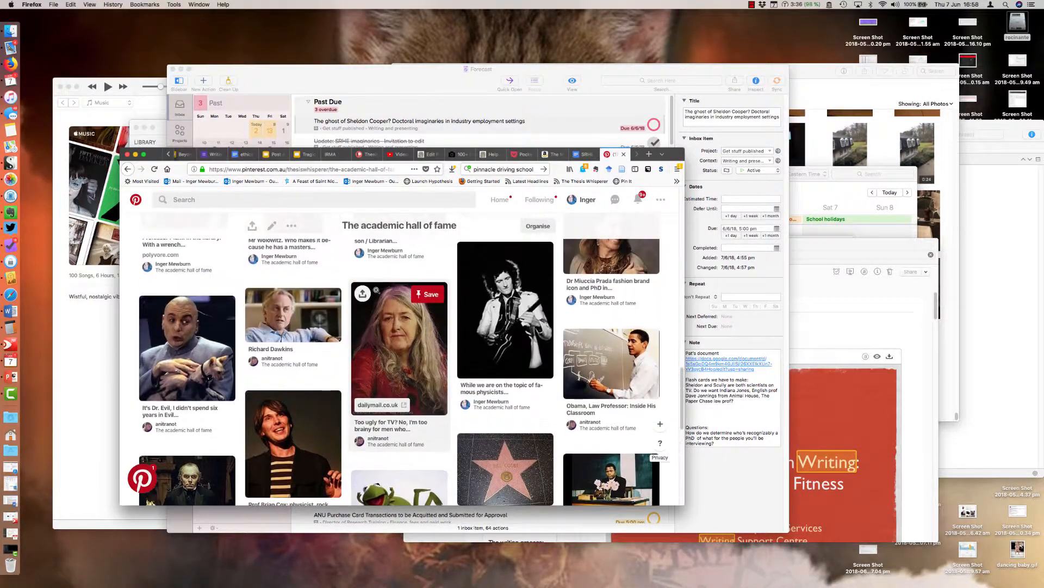
scroll(376, 291, down, 5)
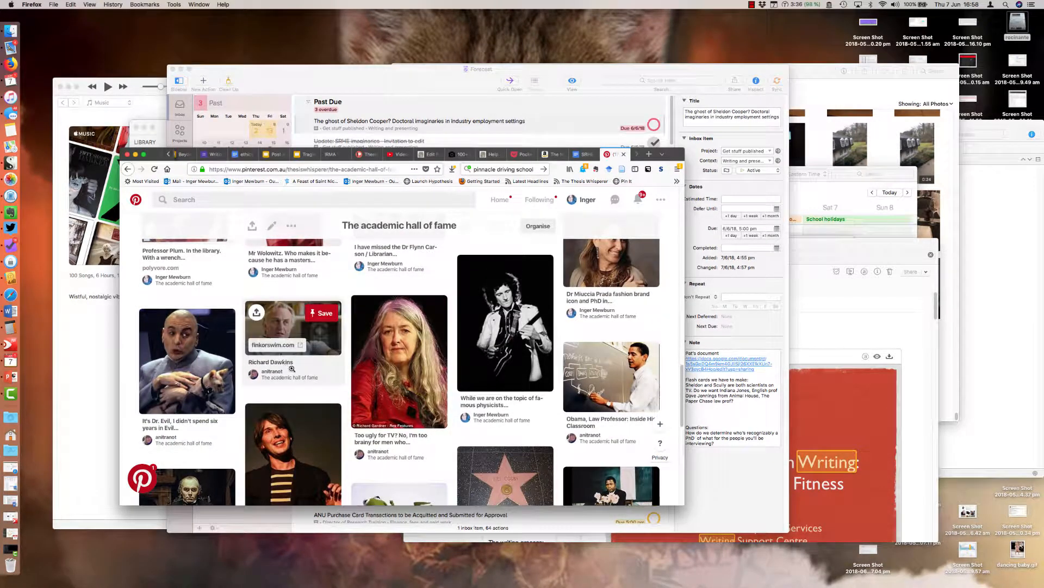
scroll(297, 370, up, 1)
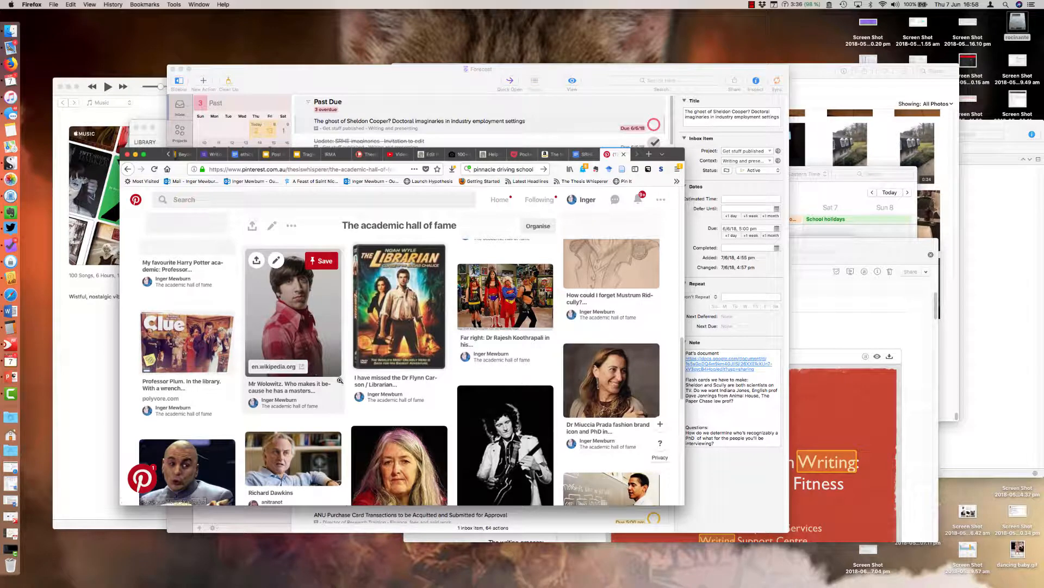
scroll(311, 372, up, 5)
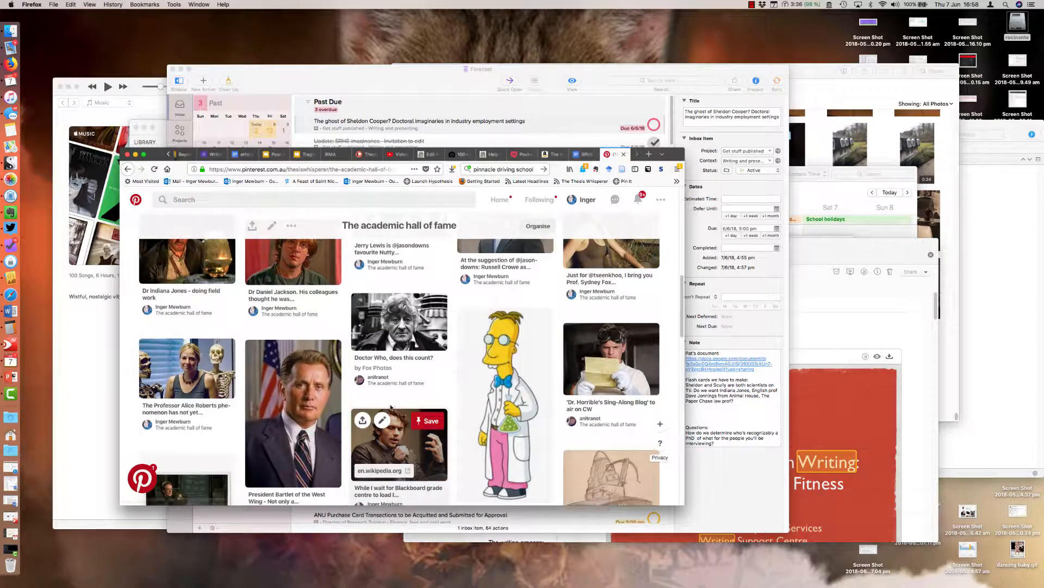
scroll(400, 359, up, 4)
scroll(402, 370, up, 1)
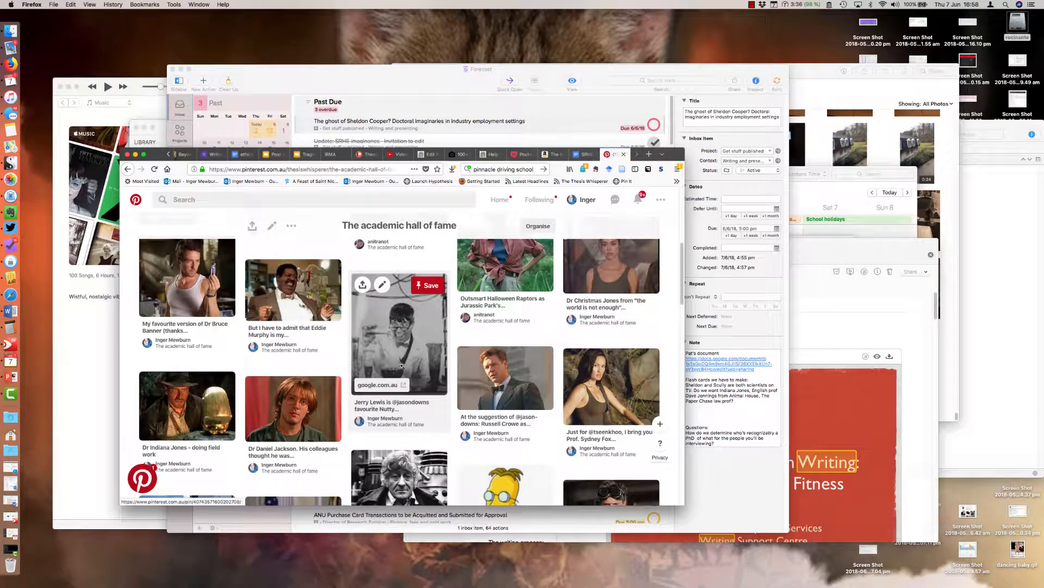
Step: Copy the board's web address into the OmniFocus action's note after the label "Pinterest board:", followed by blank lines
click(329, 168)
key(cmd+c)
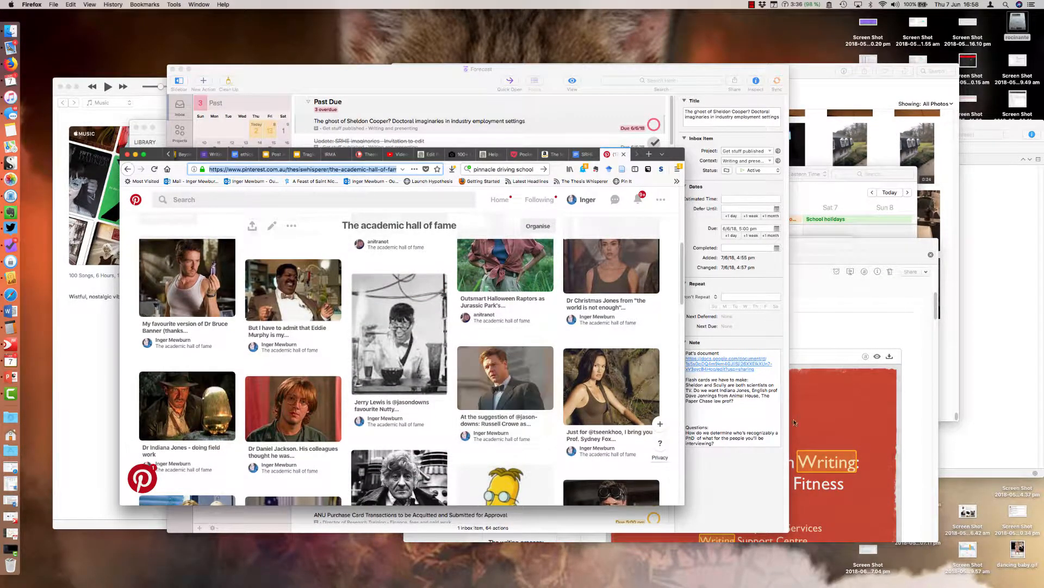
click(722, 413)
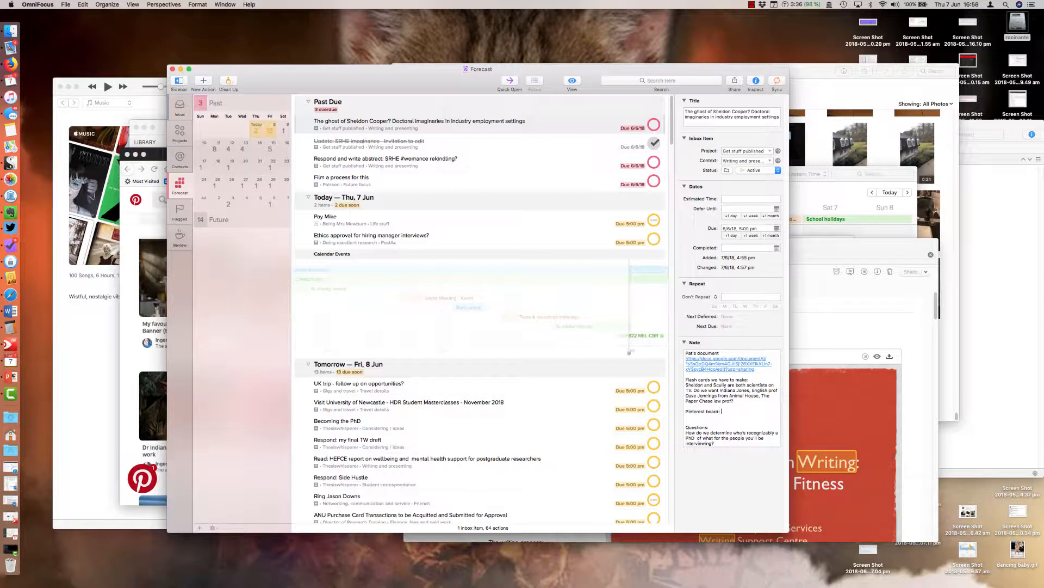
key(cmd+v)
key(Return)
key(Return)
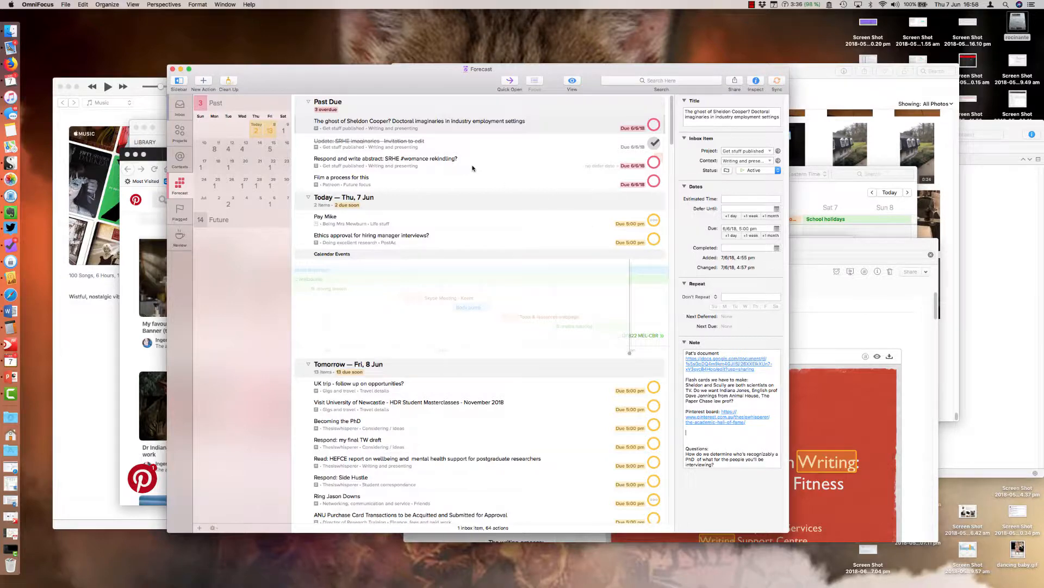
Step: Copy the book title "the Idea of the PhD:The Doctorate in the 21st century imagination" from the "Respond and write abstract: SRHE #womance rekindling?" action's note
click(659, 158)
scroll(738, 424, down, 15)
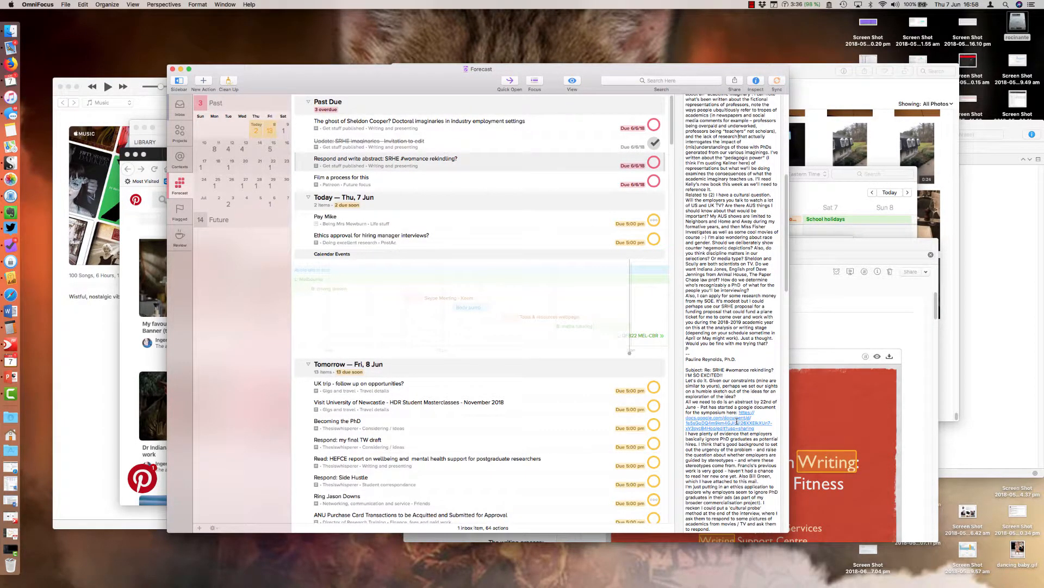
scroll(737, 421, down, 20)
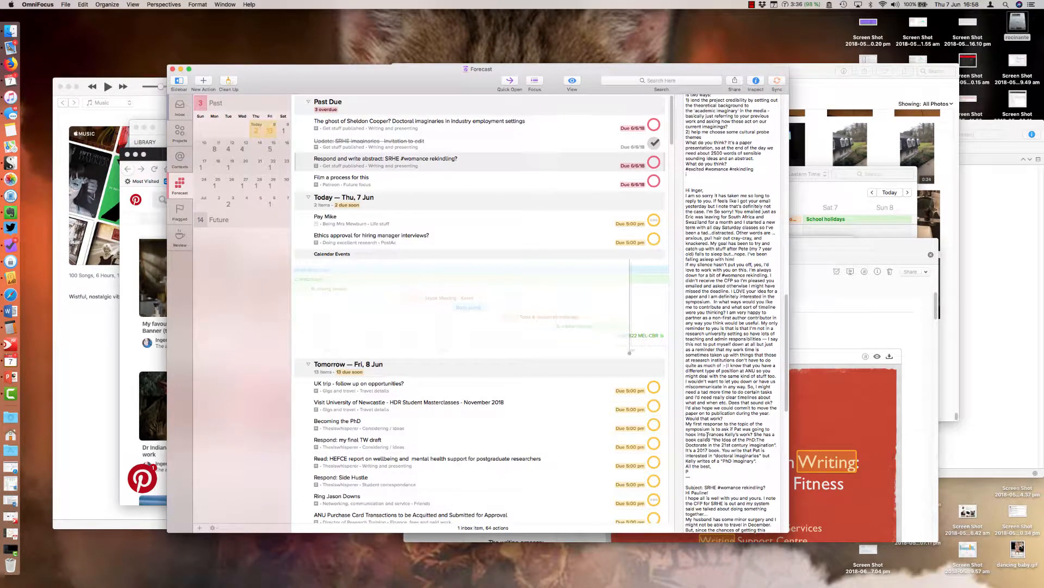
drag(707, 434, 779, 444)
key(cmd+c)
click(764, 445)
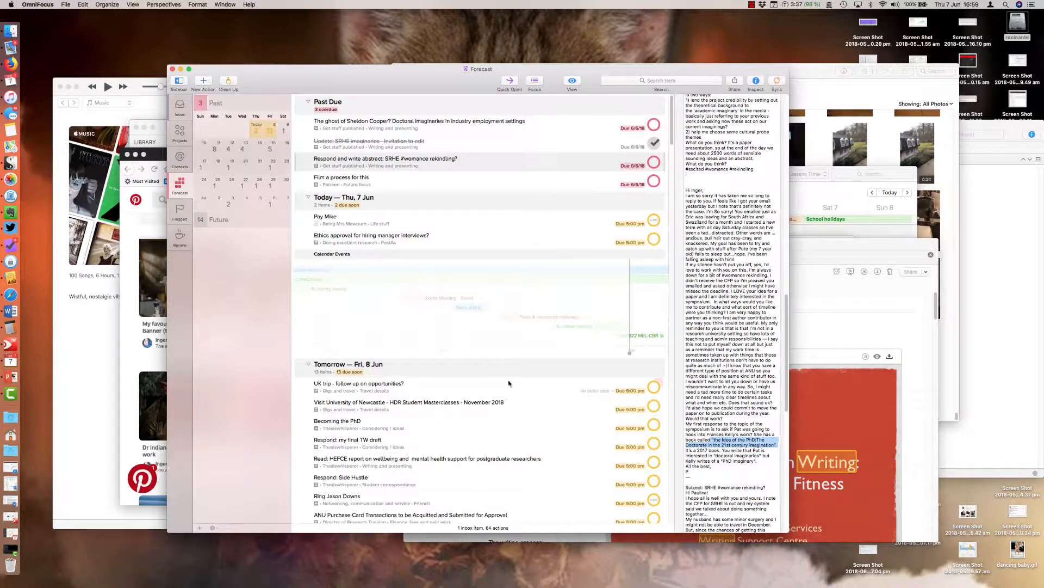
Step: Add the label "Book to read:" with the copied title below the Pinterest link in the "The ghost of Sheldon Cooper?" action's note
click(514, 126)
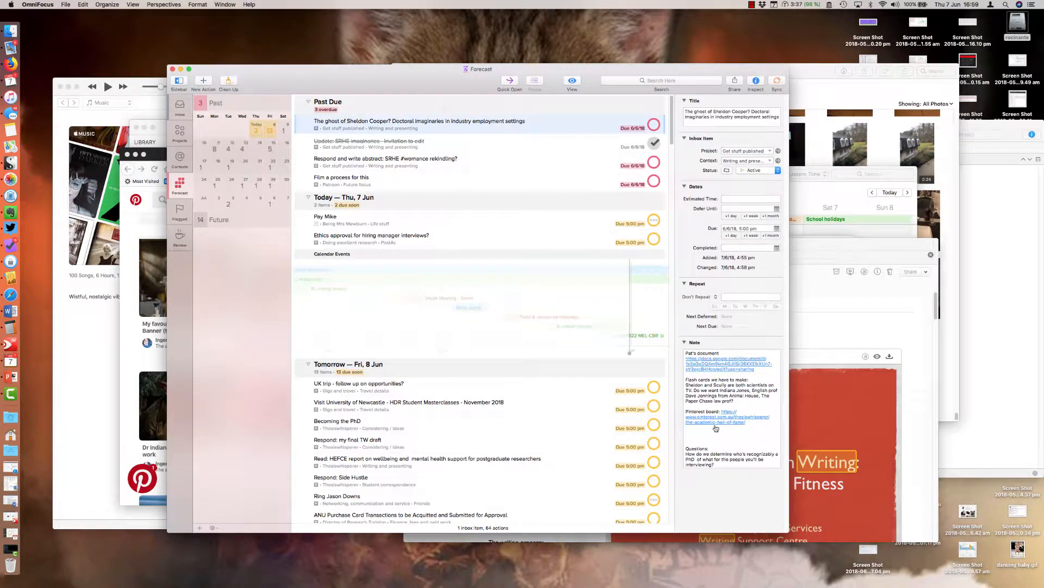
text(a)
text(ook to read)
key(cmd+v)
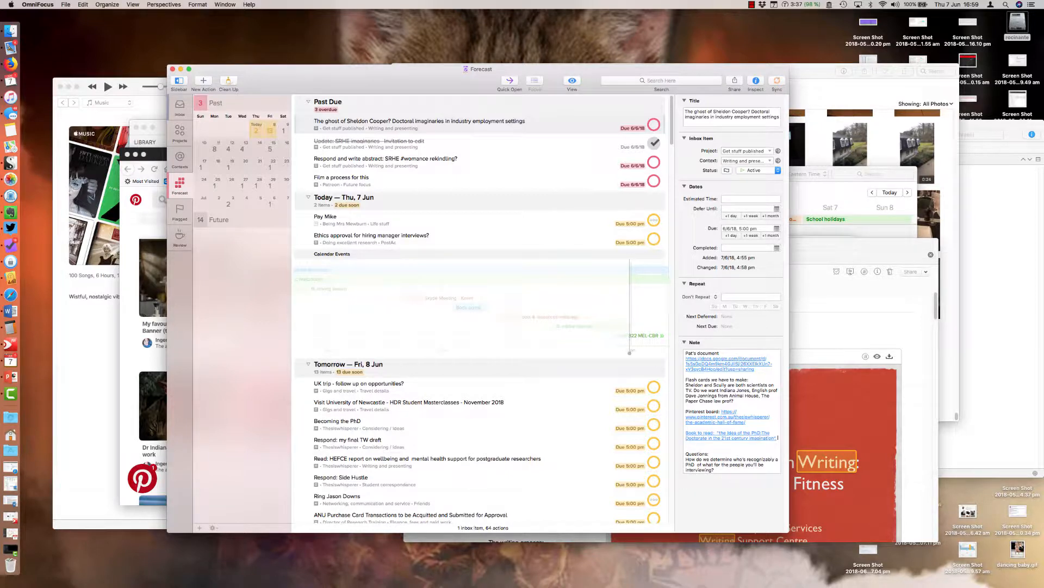
click(734, 441)
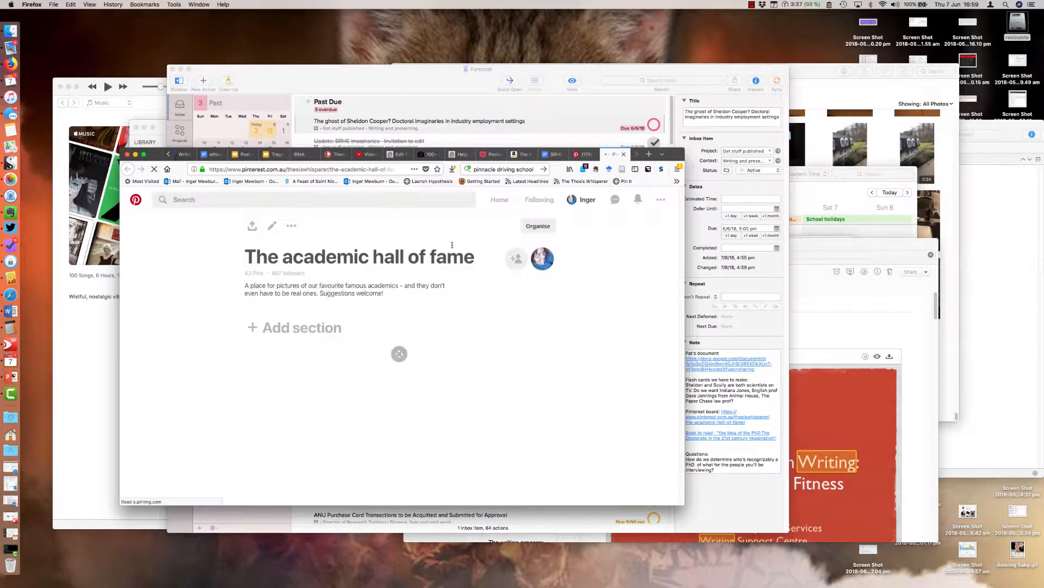
click(373, 168)
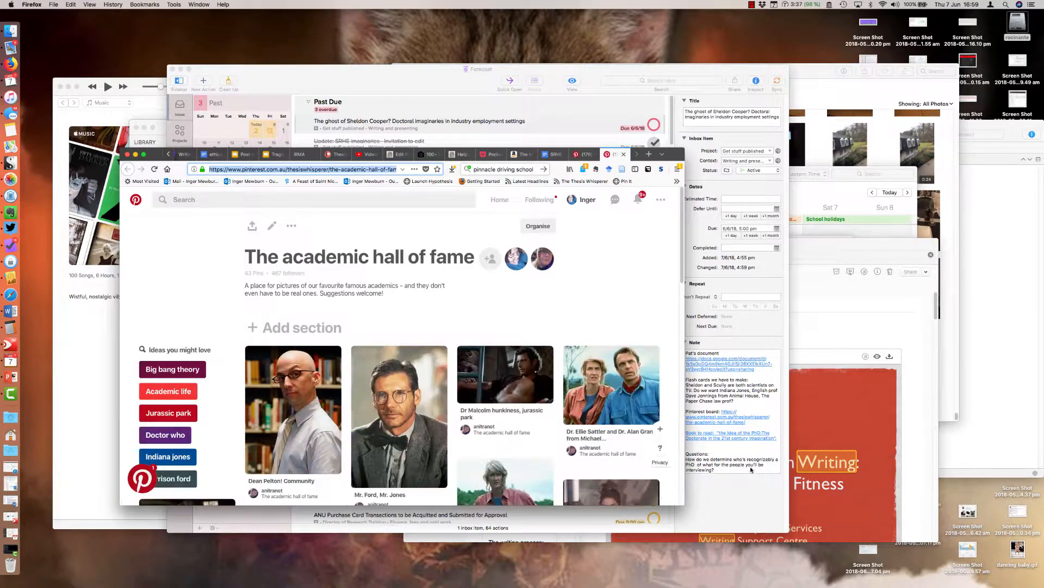
click(394, 66)
Step: Switch to Firefox and search Google for "the ideas of the phd" plus the author's surname
click(773, 439)
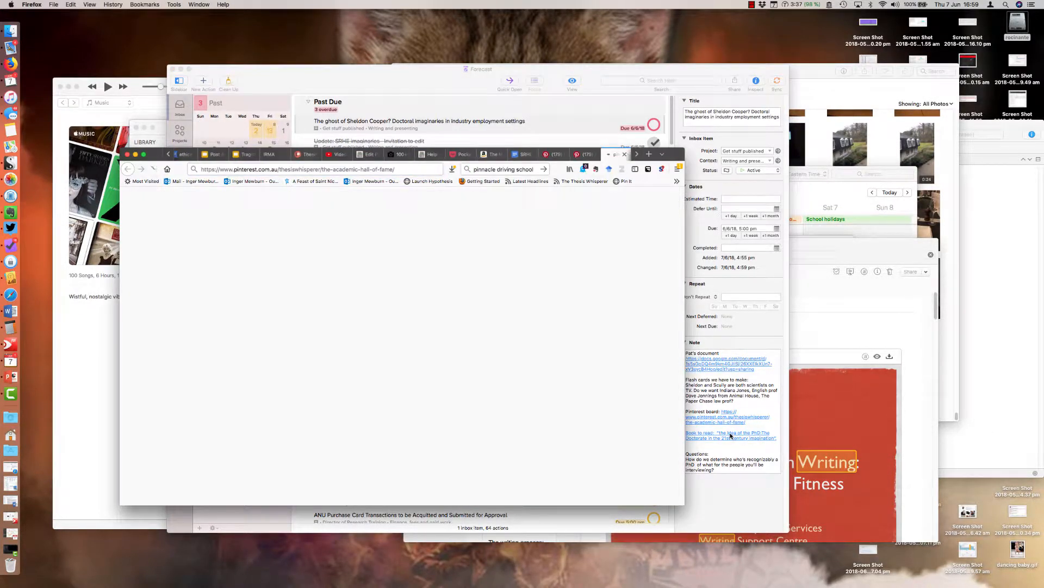
click(506, 169)
text(the id)
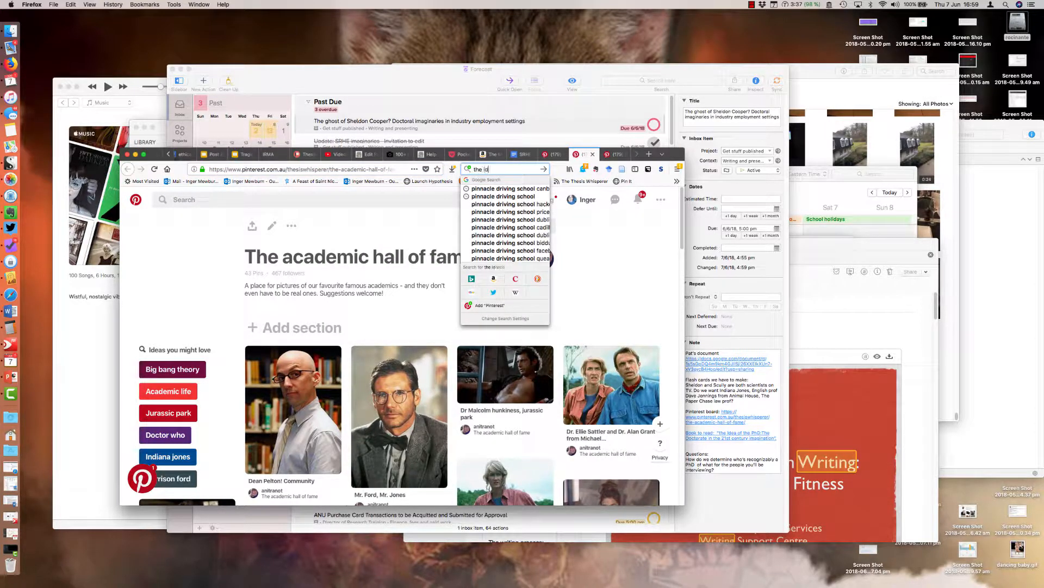
text(eas of the phd ke)
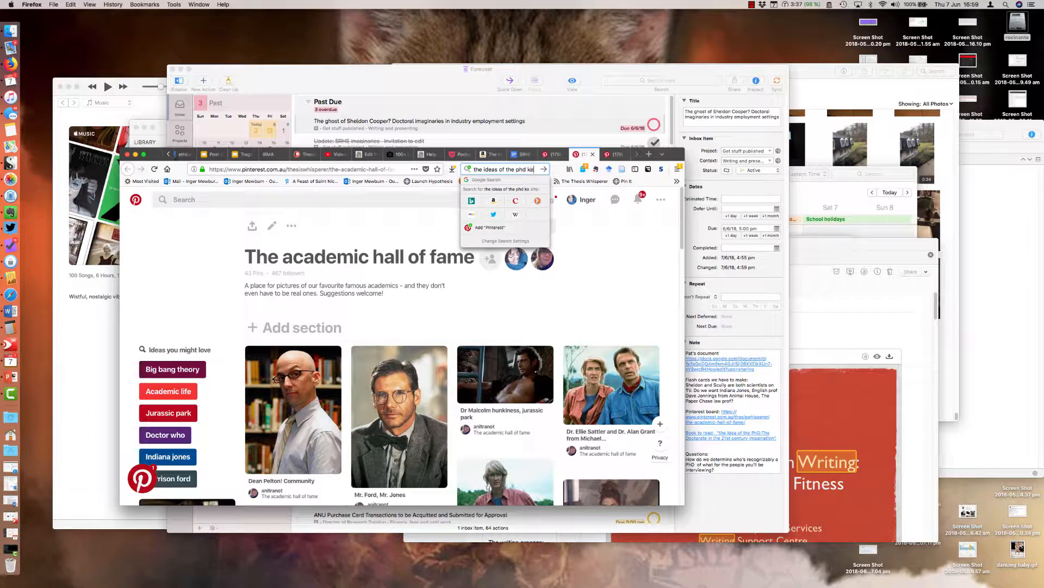
text(lly)
key(Return)
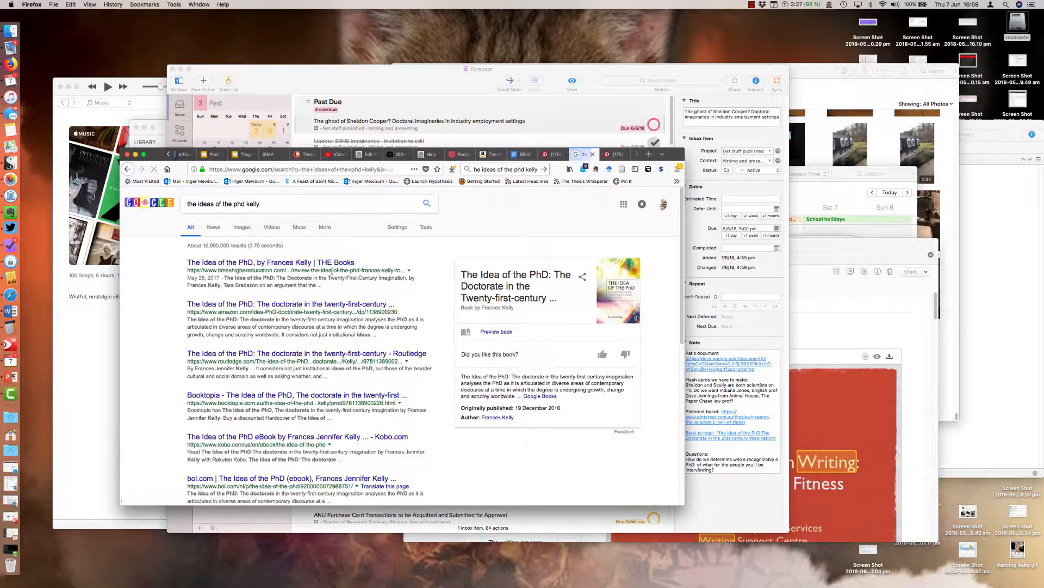
Step: Open the Kindle edition of "The Idea of the PhD" on Amazon and copy its web address
click(303, 307)
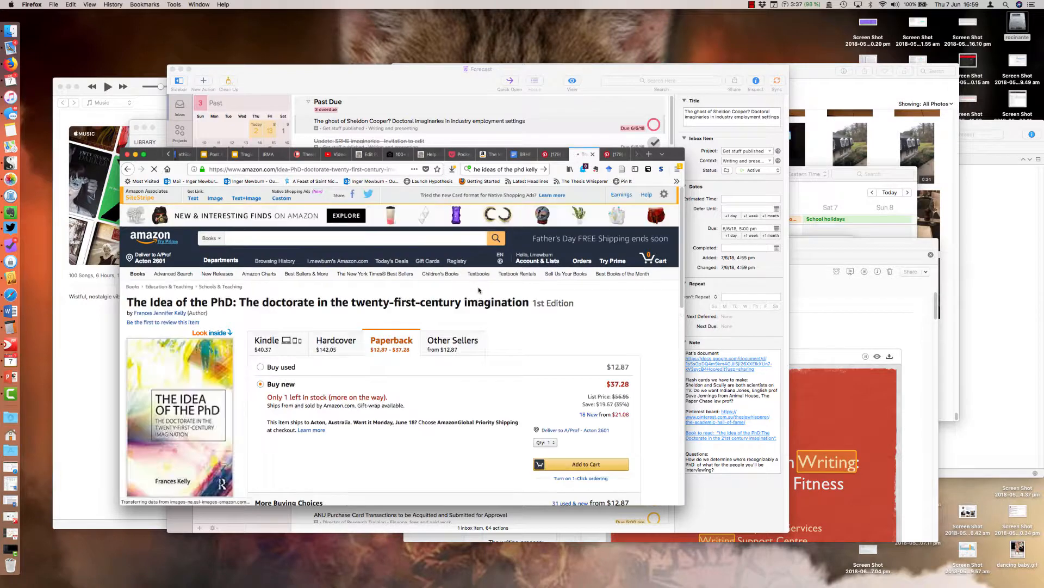
click(292, 345)
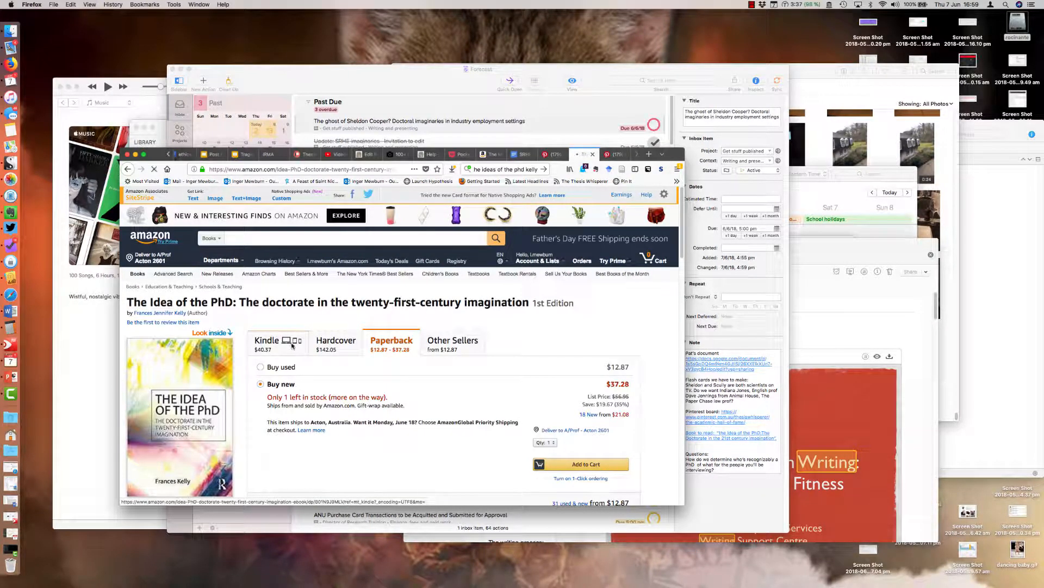
click(285, 170)
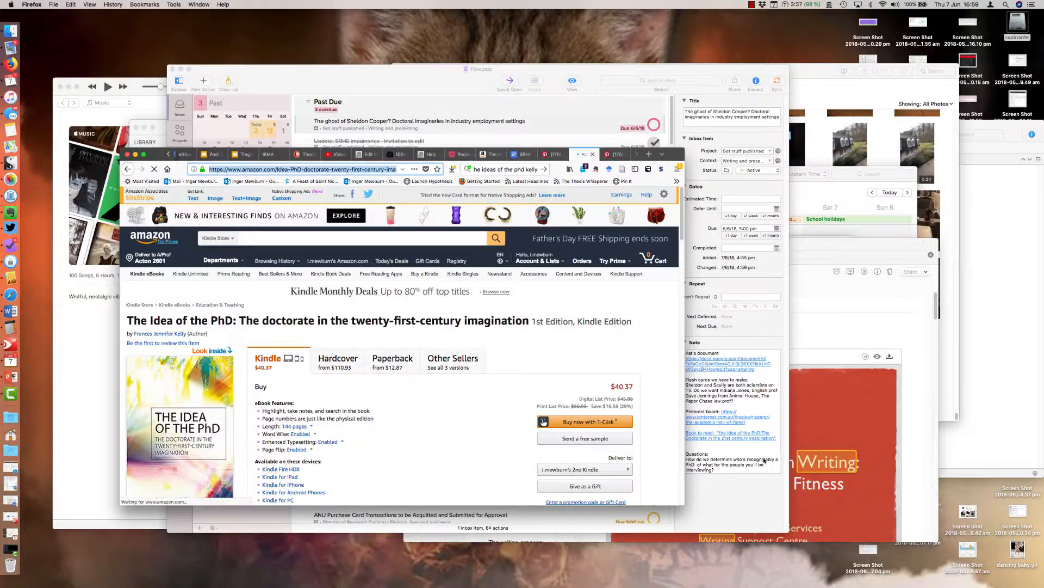
Step: Replace the book title after "Book to read:" in the OmniFocus action's note with the copied Amazon address, followed by blank lines
click(779, 441)
drag(781, 442, 718, 437)
key(super+c)
key(super+v)
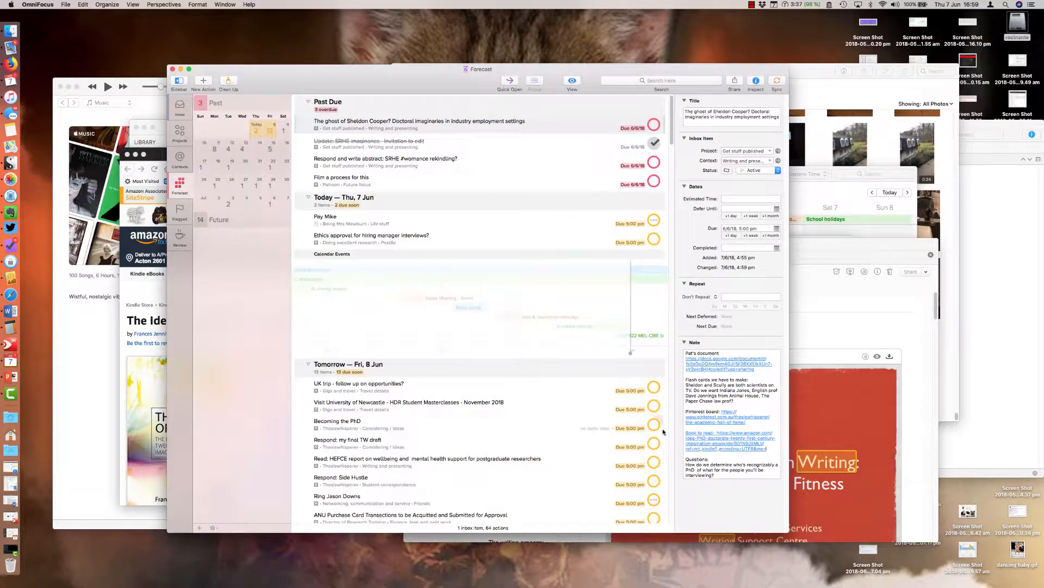
key(Return)
key(Return)
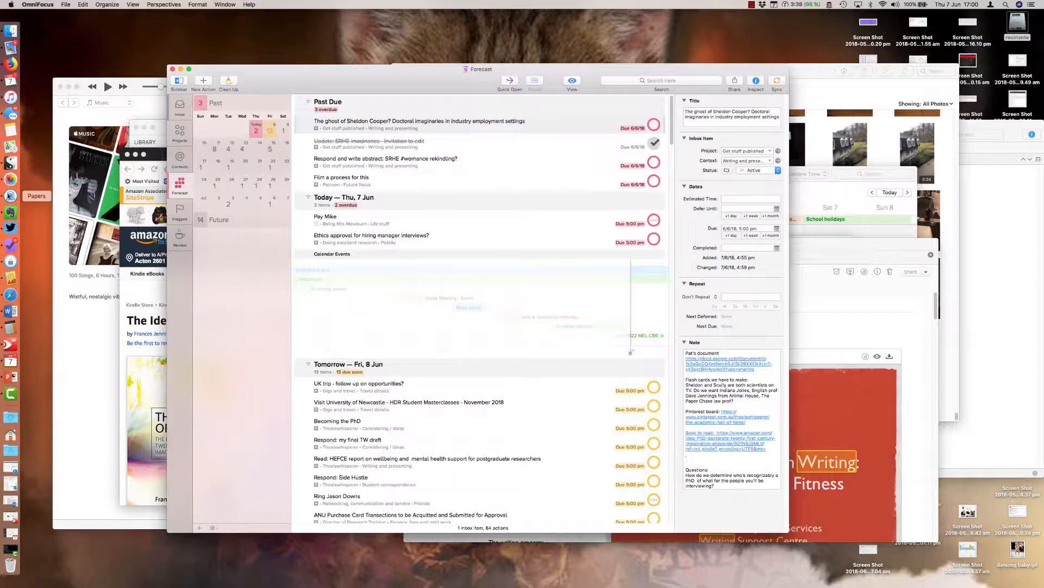
Step: Switch to Papers and search the Academia and Teaching collection for the paper author's full name
click(11, 196)
click(489, 141)
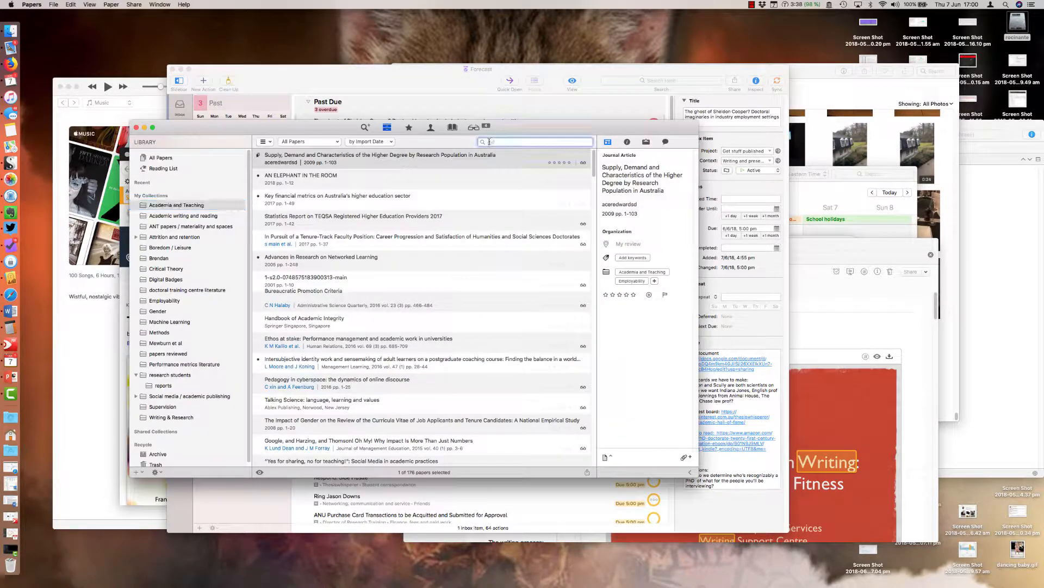
text(bill green)
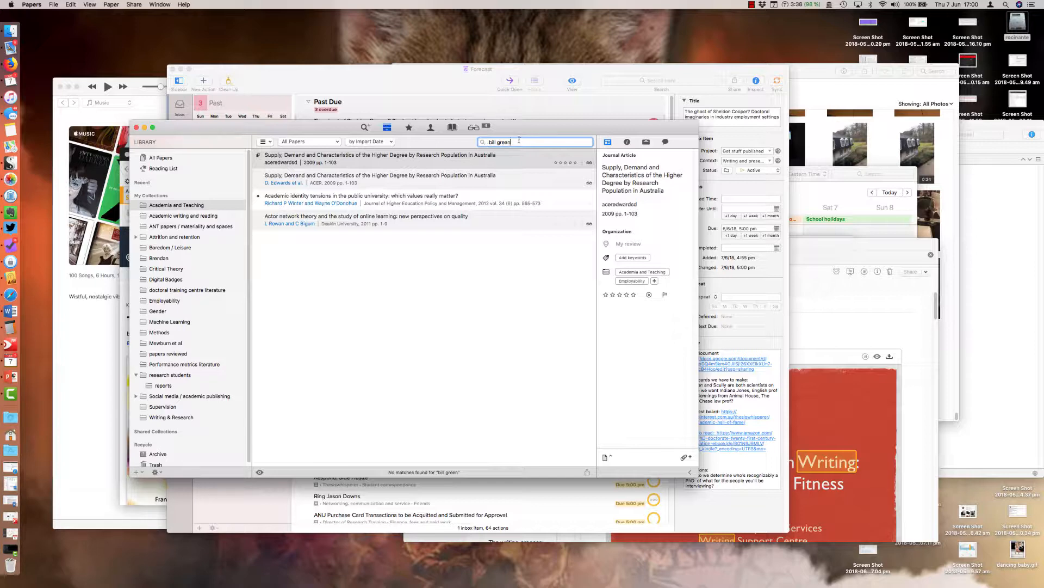
Step: Search the Supervision collection for the same author's full name
click(163, 407)
click(490, 141)
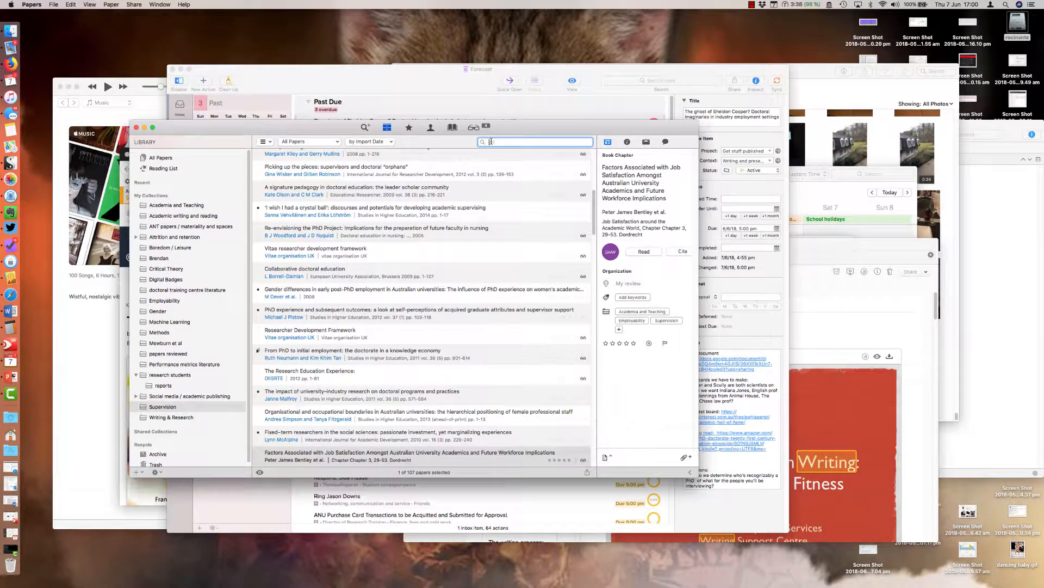
text(bi)
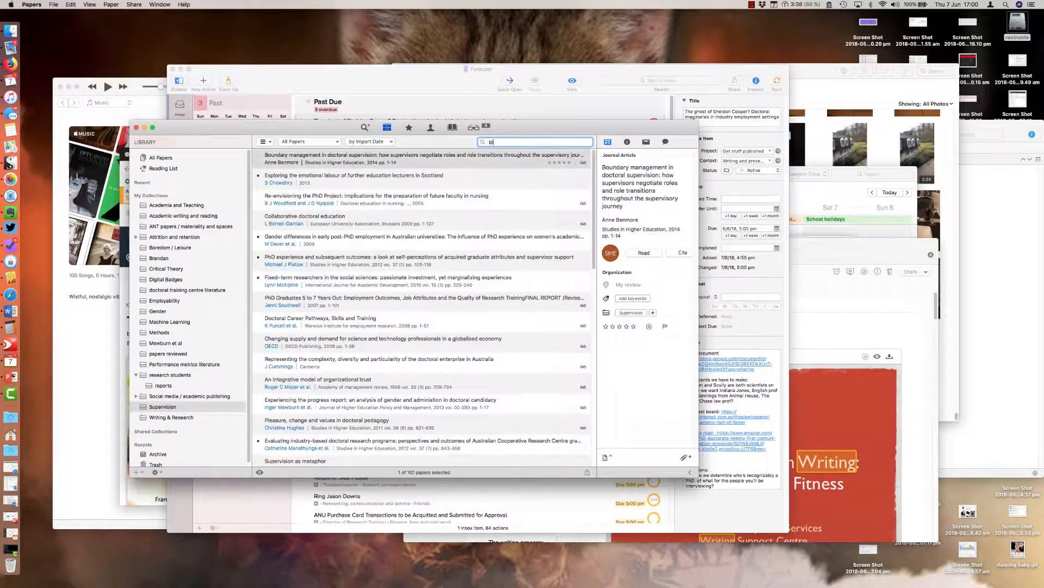
text(ll g)
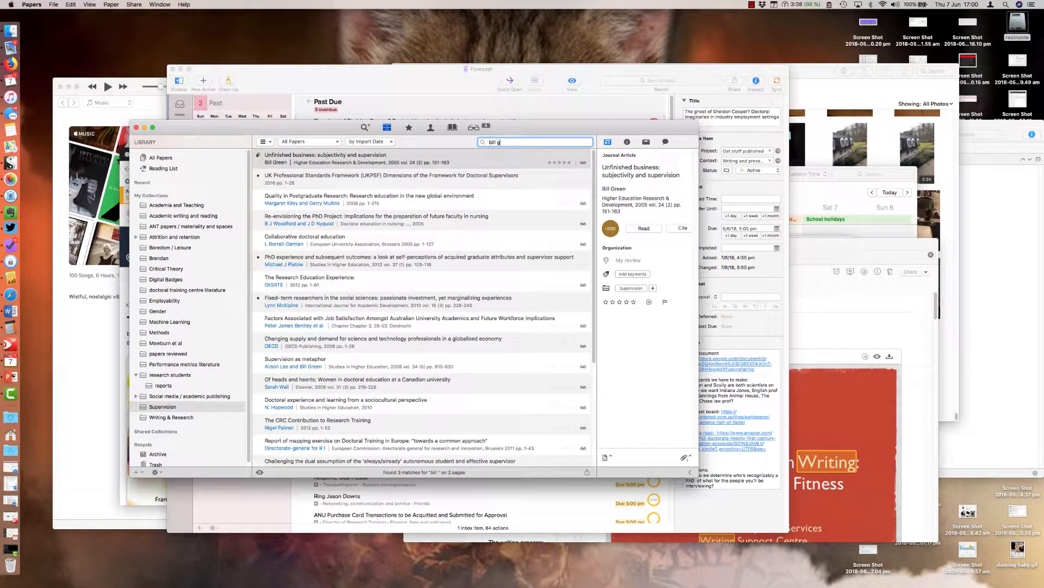
text(reen)
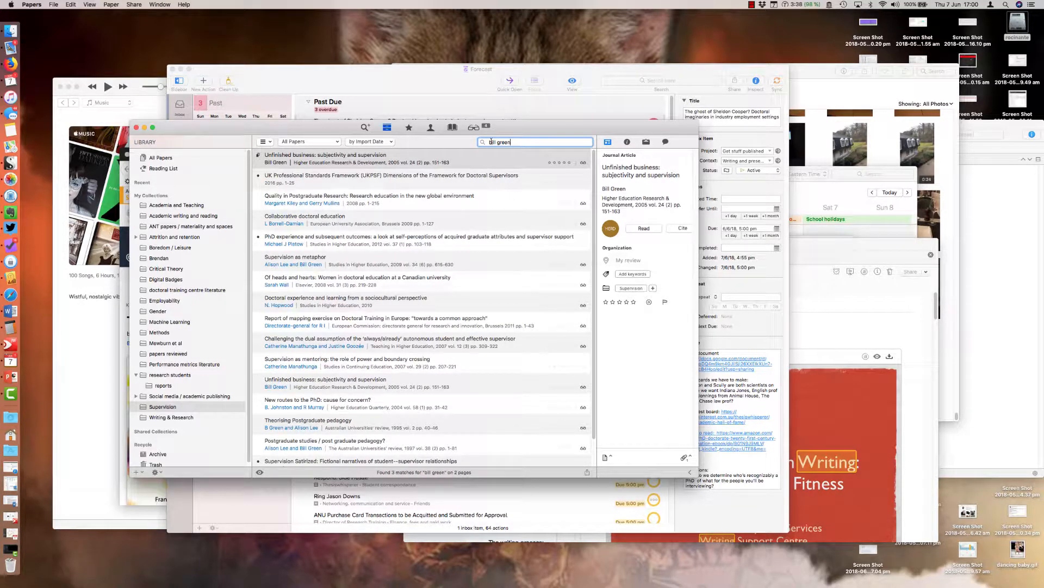
Step: Copy the web link of the 2005 paper "Unfinished business: subjectivity and supervision" from its sharing options
click(443, 160)
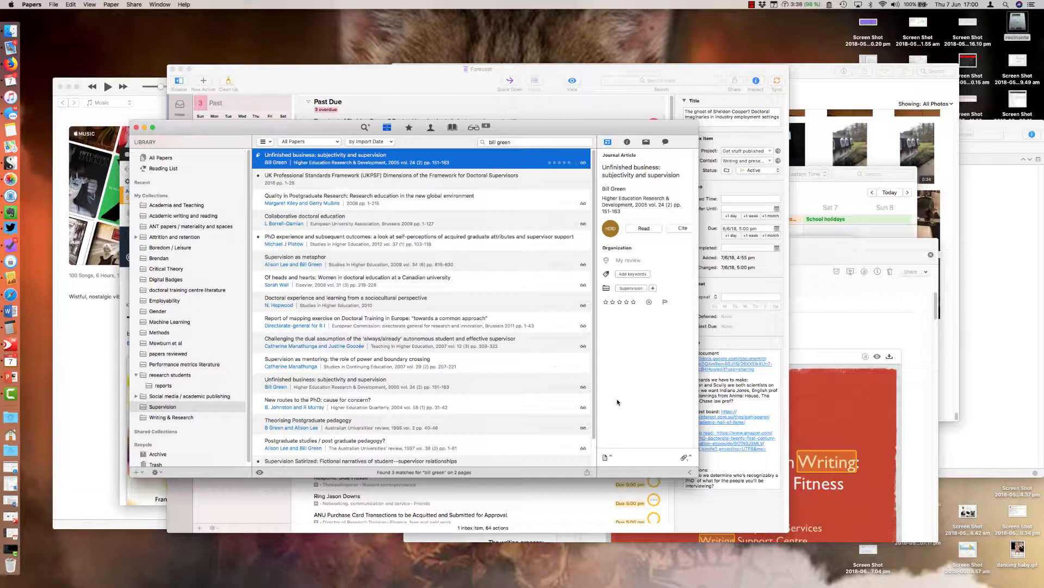
click(588, 472)
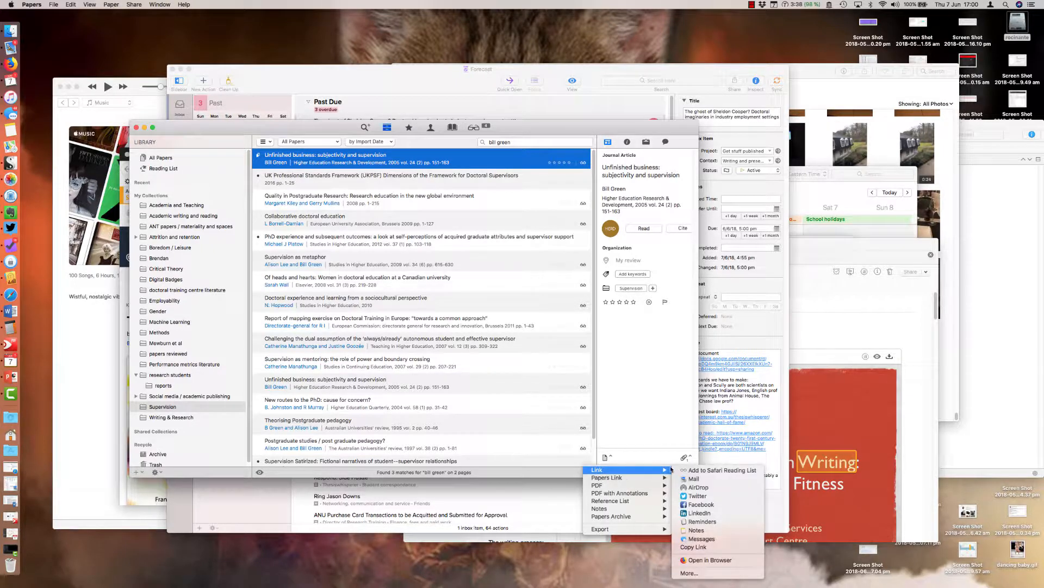
click(712, 546)
Step: Add the copied paper link above "Questions:" in the OmniFocus action's note, labelled with the author's name and "paper", followed by blank lines
click(718, 471)
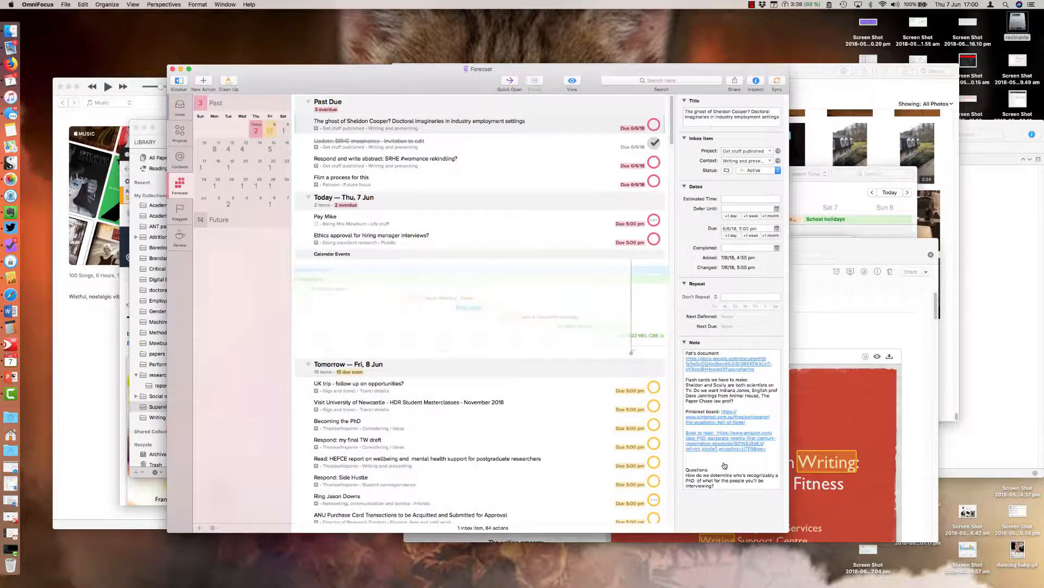
text(Bill gi)
text(een paper)
key(super+v)
key(Return)
key(Return)
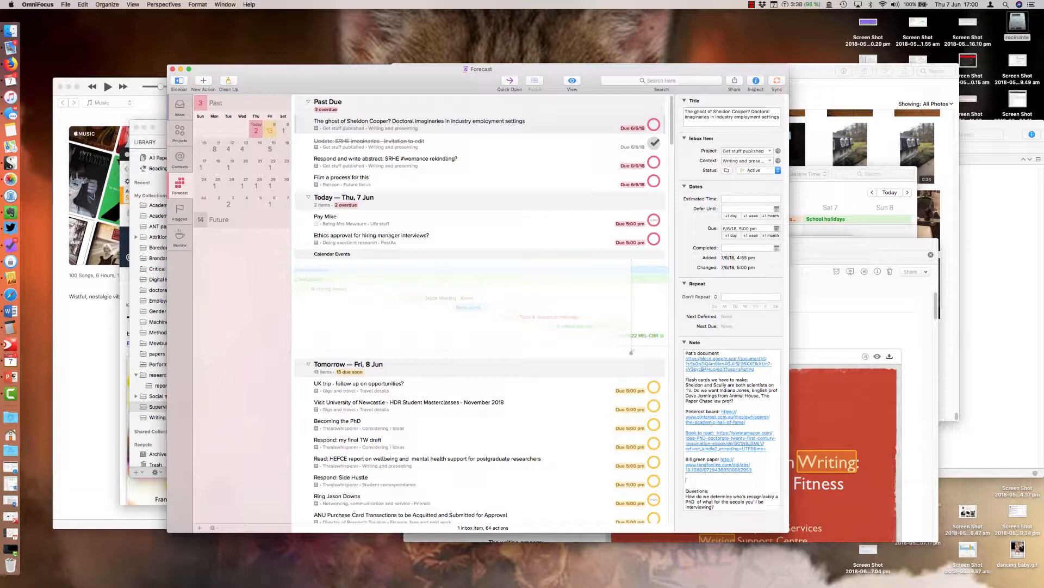